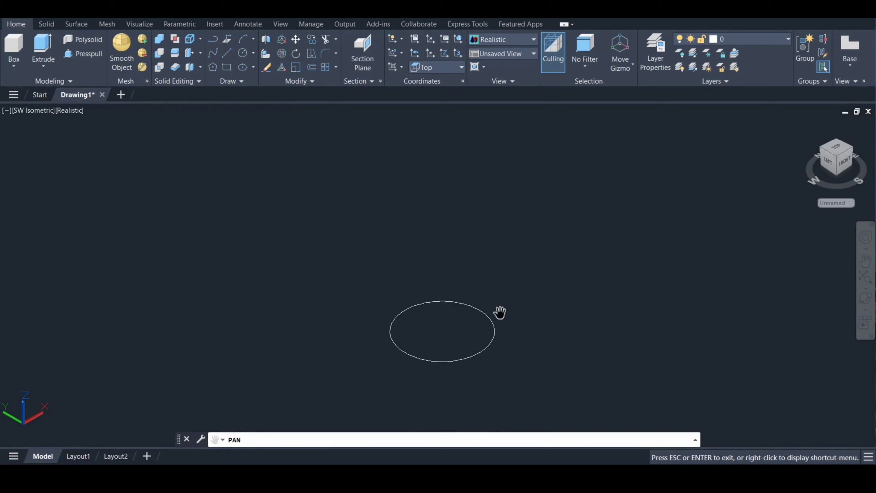
# Step: Presspull the circle upward 30 units into a solid cylinder
pyautogui.press('Escape')
pyautogui.write('p')
pyautogui.press('Down')
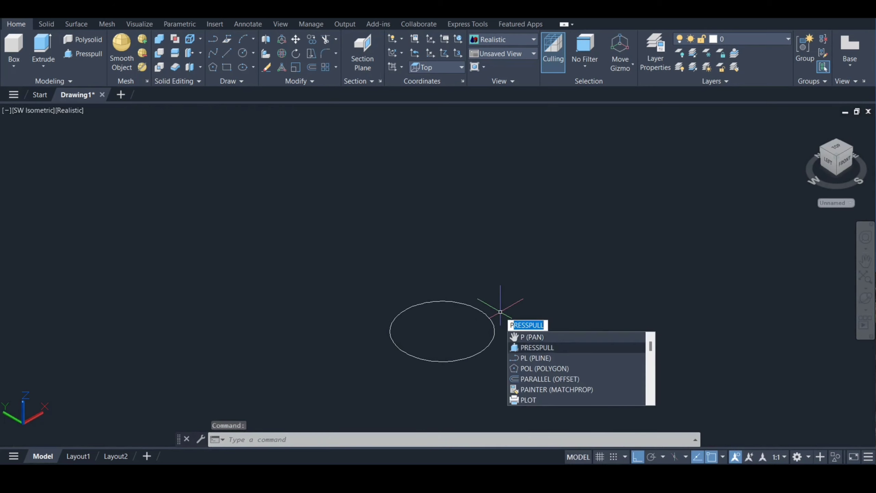
pyautogui.press('Return')
pyautogui.click(467, 317)
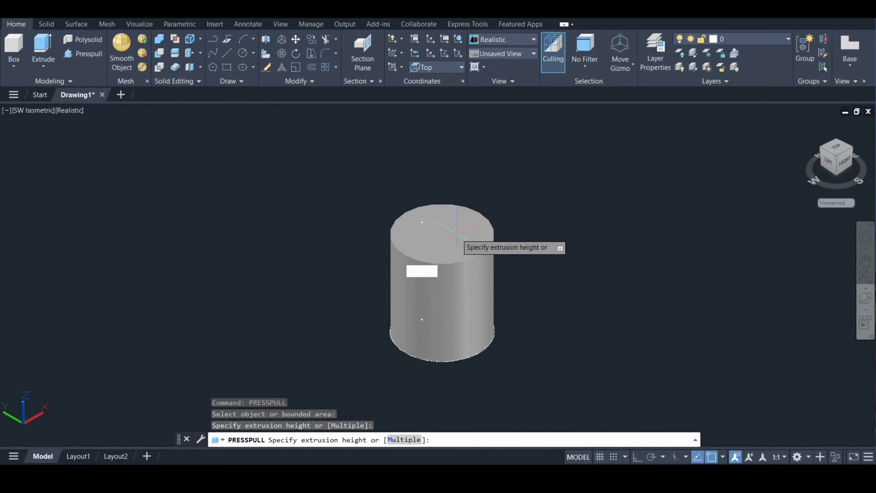
pyautogui.press('Return')
pyautogui.press('Return')
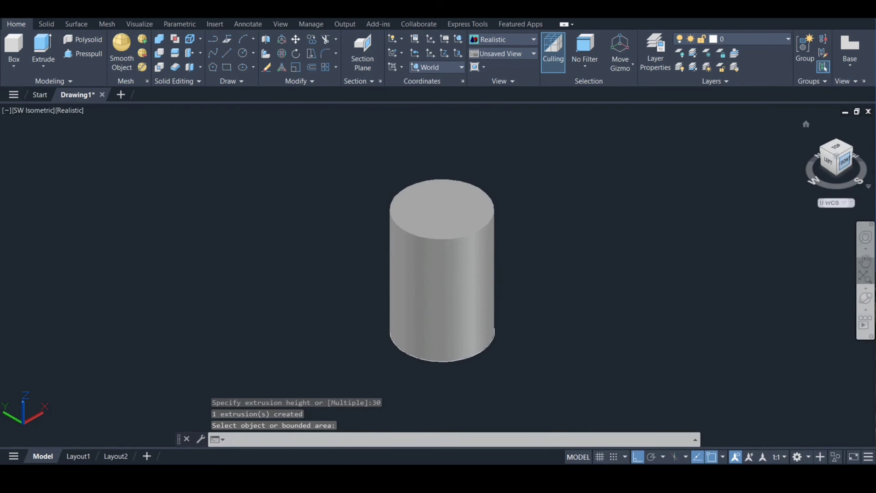
# Step: Switch to the front view of the cylinder and align the UCS with that view
pyautogui.click(845, 160)
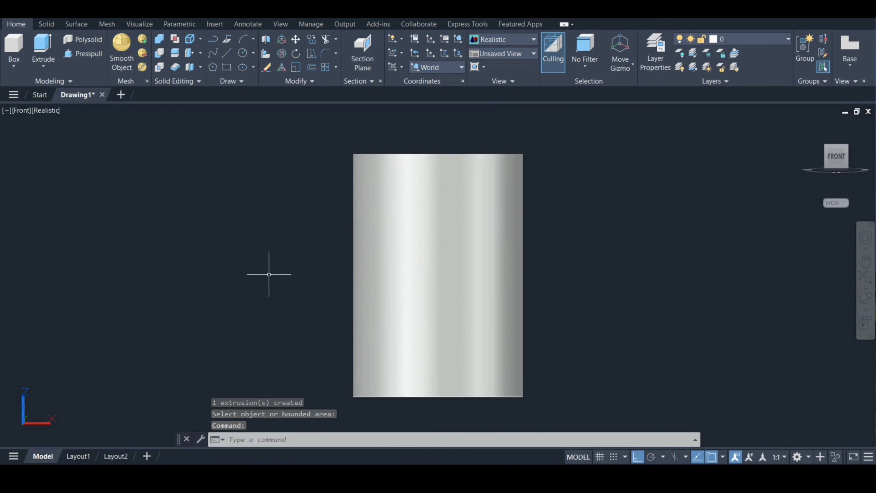
pyautogui.write('ucs')
pyautogui.press('Return')
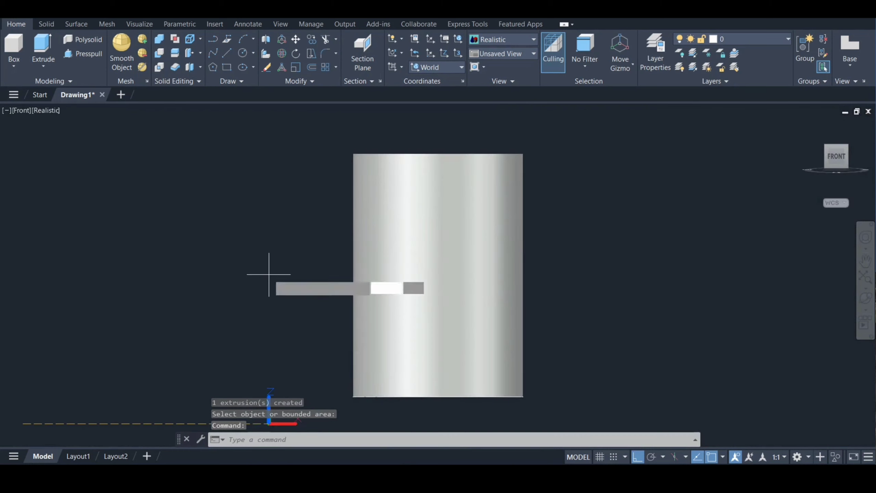
pyautogui.write('v')
pyautogui.press('Return')
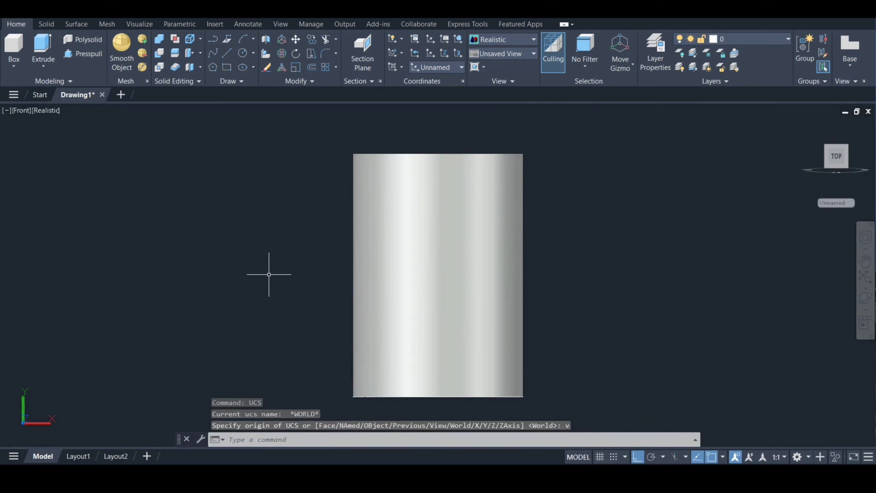
# Step: Copy the cylinder onto itself, using its top centre as both base point and destination
pyautogui.write('ct o')
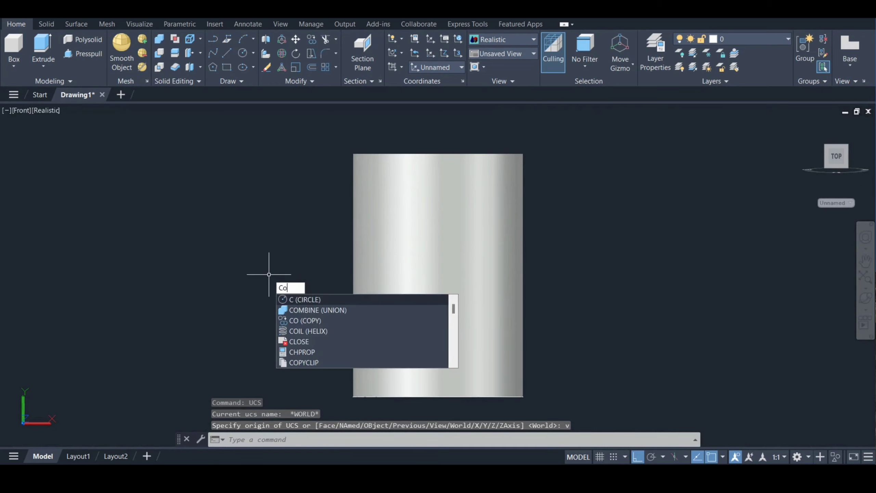
pyautogui.press('Return')
pyautogui.click(439, 240)
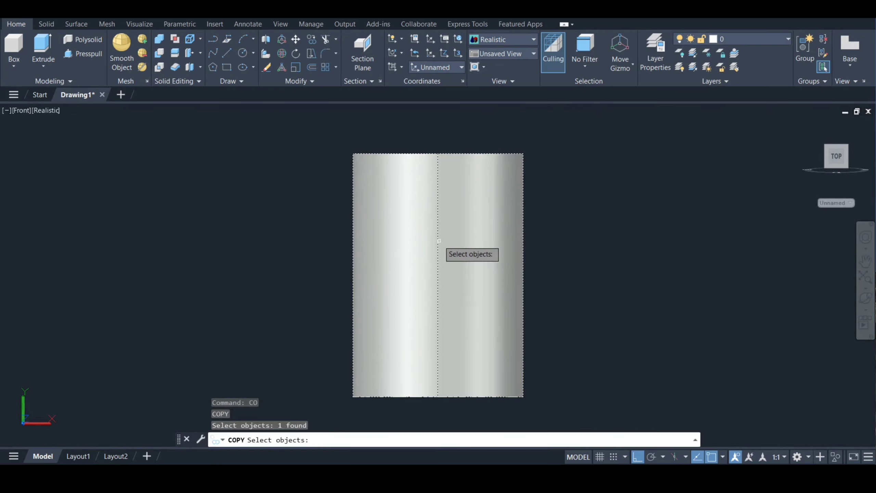
pyautogui.press('Return')
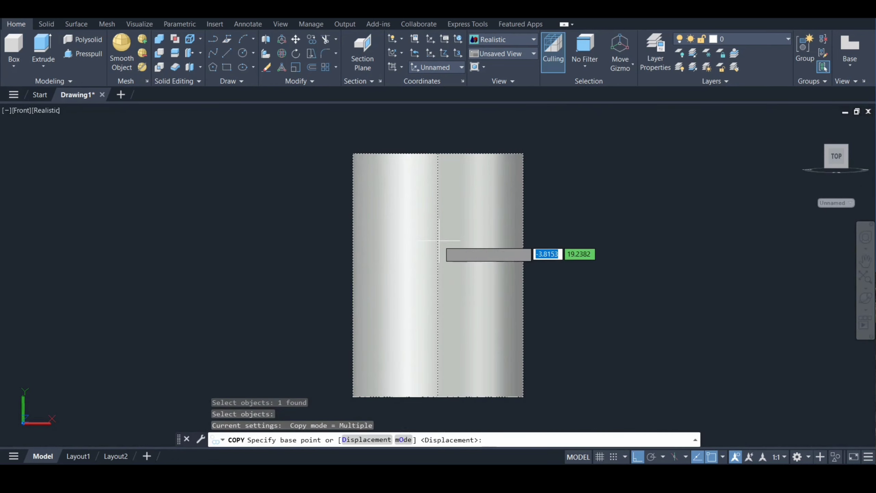
pyautogui.click(438, 153)
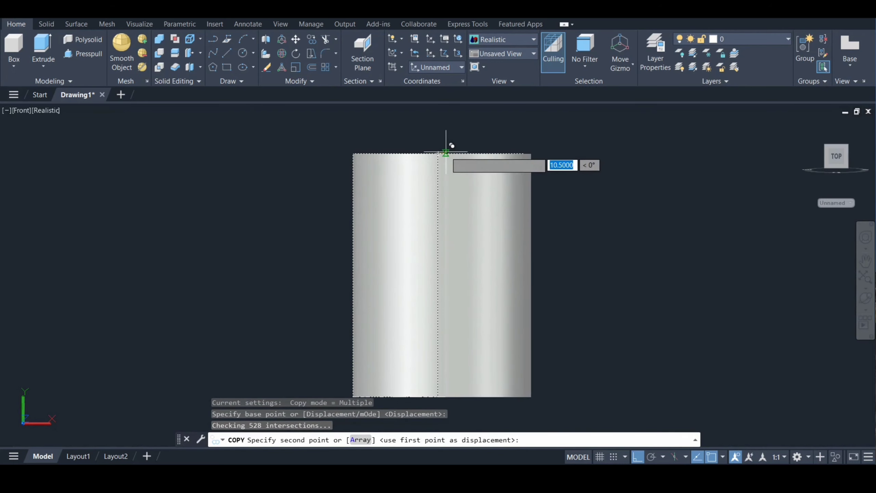
pyautogui.click(439, 153)
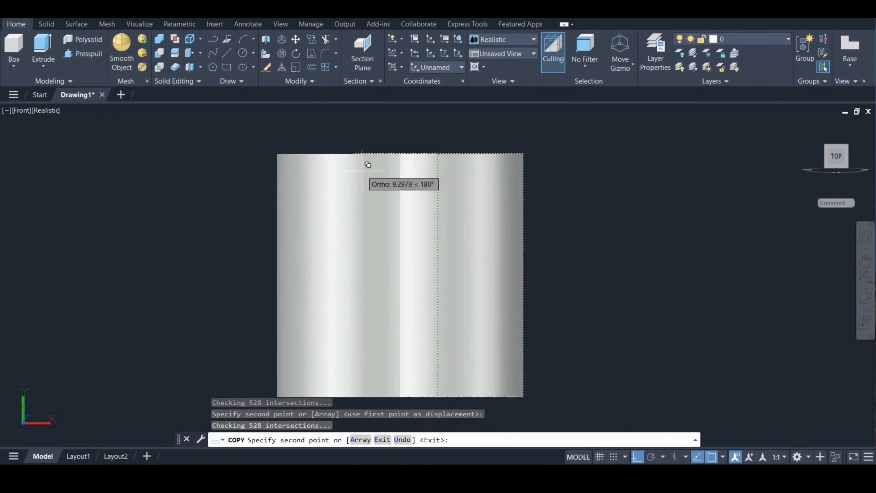
pyautogui.press('Escape')
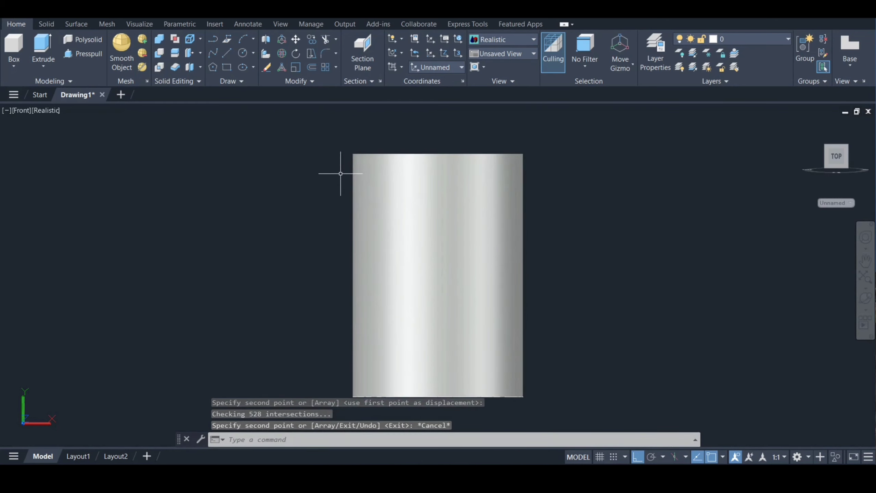
# Step: Rotate one of the coincident cylinders 90° about the point 15 units below the top centre to form a cross
pyautogui.write('ro')
pyautogui.press('Return')
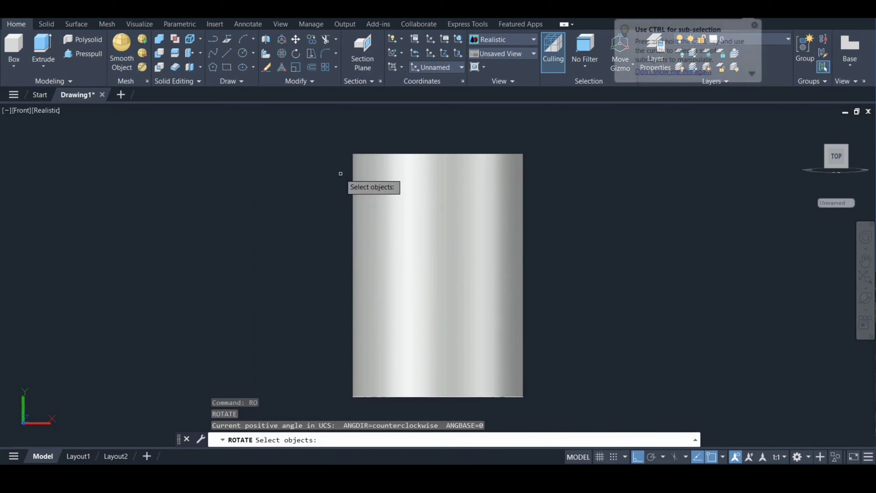
pyautogui.click(435, 211)
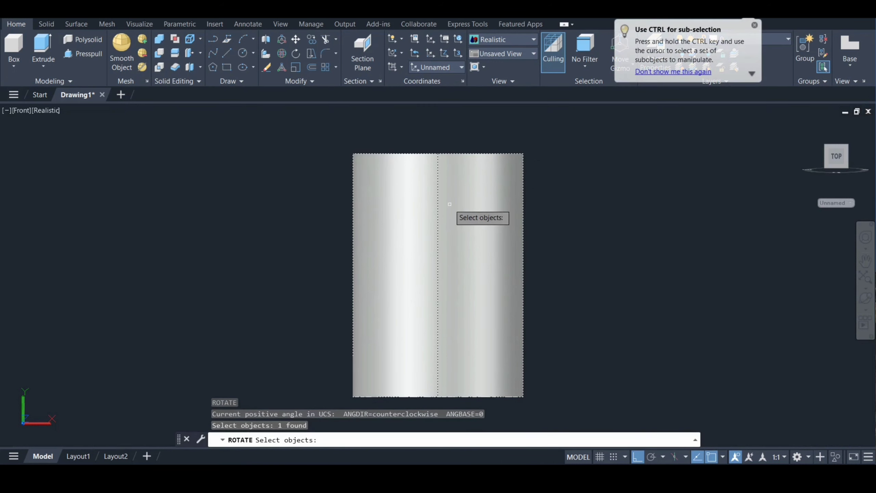
pyautogui.press('Return')
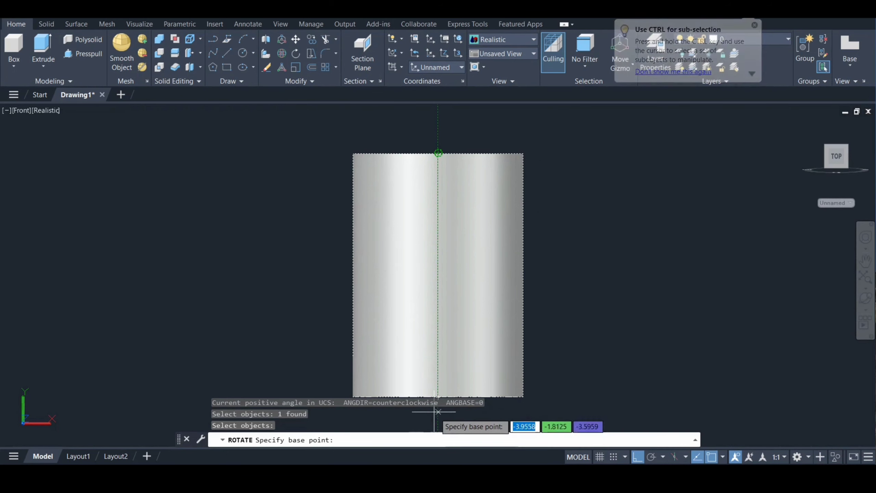
pyautogui.write('15')
pyautogui.press('Return')
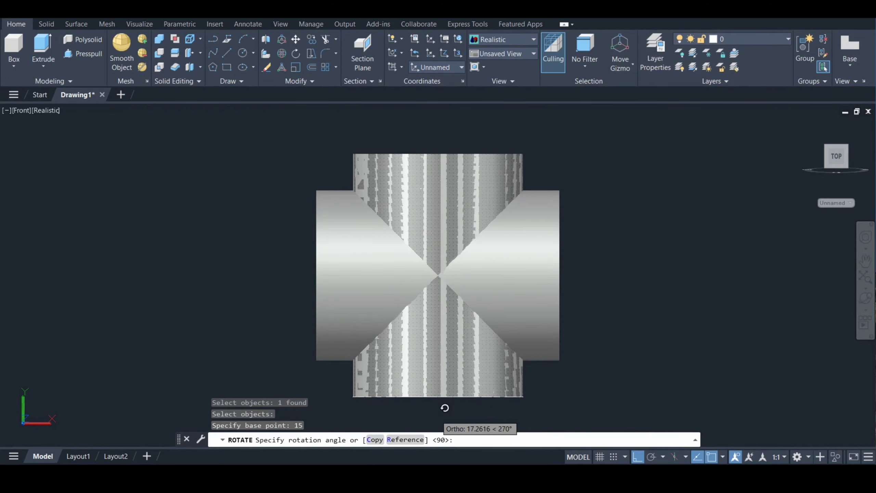
pyautogui.press('Return')
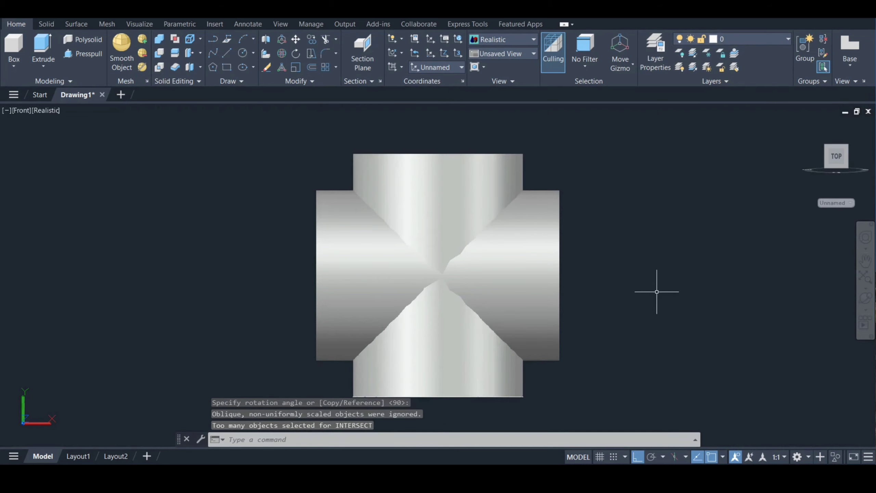
# Step: Union the horizontal and vertical cylinders into one solid
pyautogui.write('u')
pyautogui.press('Return')
pyautogui.click(516, 248)
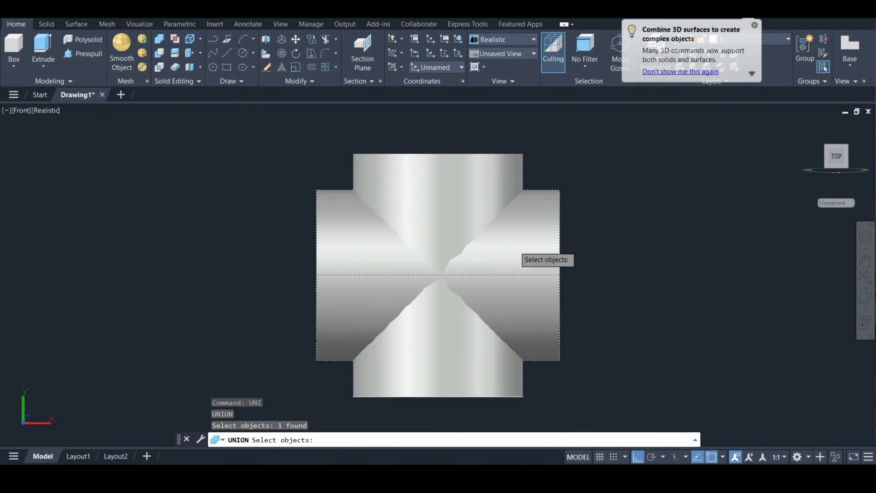
pyautogui.click(444, 186)
pyautogui.press('Return')
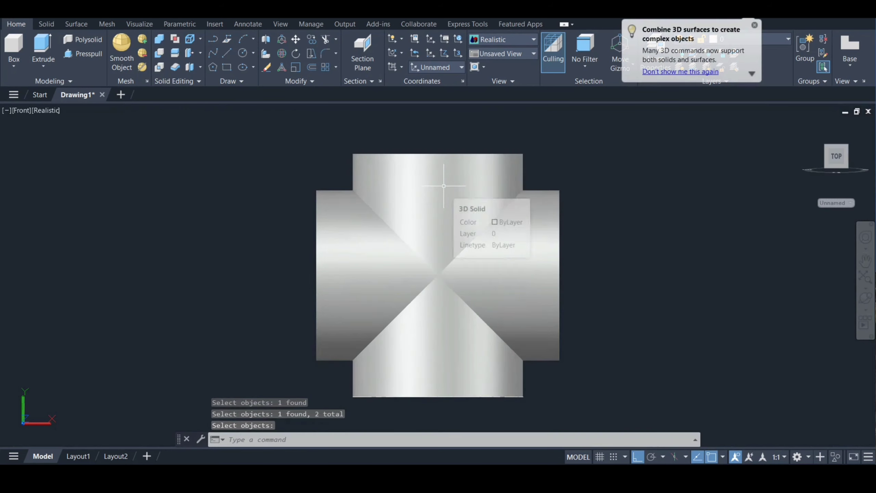
# Step: Face the vertical cylinder's lower end in the bottom view and align the UCS with that view
pyautogui.click(865, 298)
pyautogui.moveTo(575, 287); pyautogui.dragTo(575, 201)
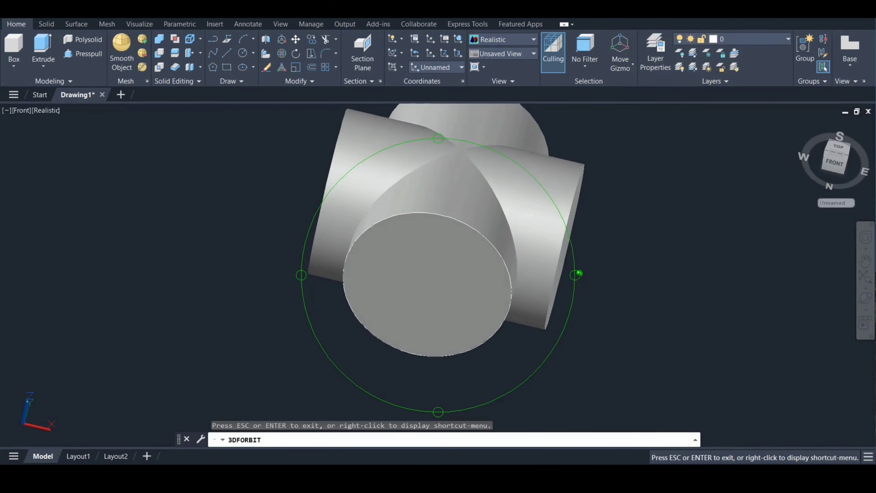
pyautogui.press('Escape')
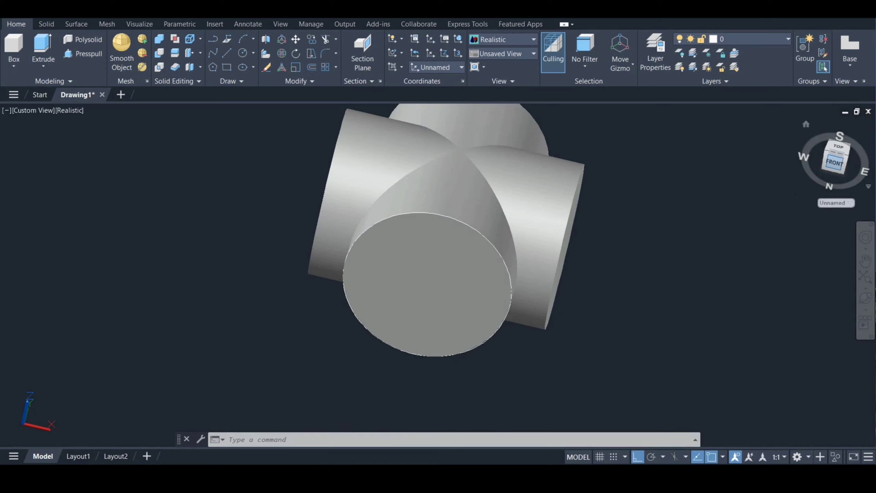
pyautogui.click(835, 162)
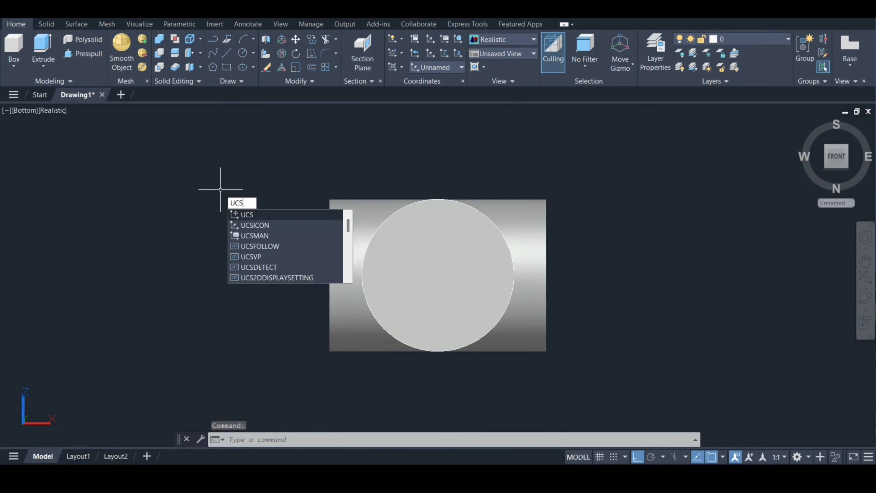
pyautogui.press('Return')
pyautogui.write('v')
pyautogui.press('Return')
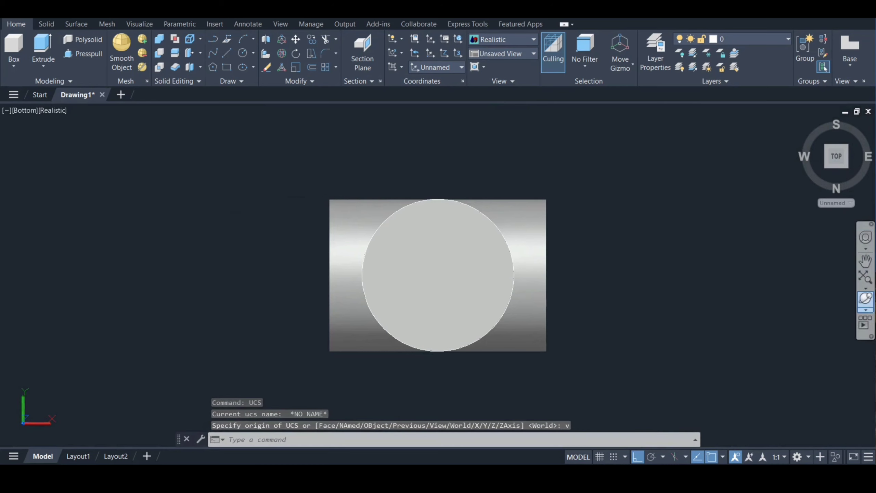
# Step: Draw a circle of radius 11 centred on the round lower end face of the vertical cylinder
pyautogui.click(865, 298)
pyautogui.moveTo(564, 299); pyautogui.dragTo(573, 304)
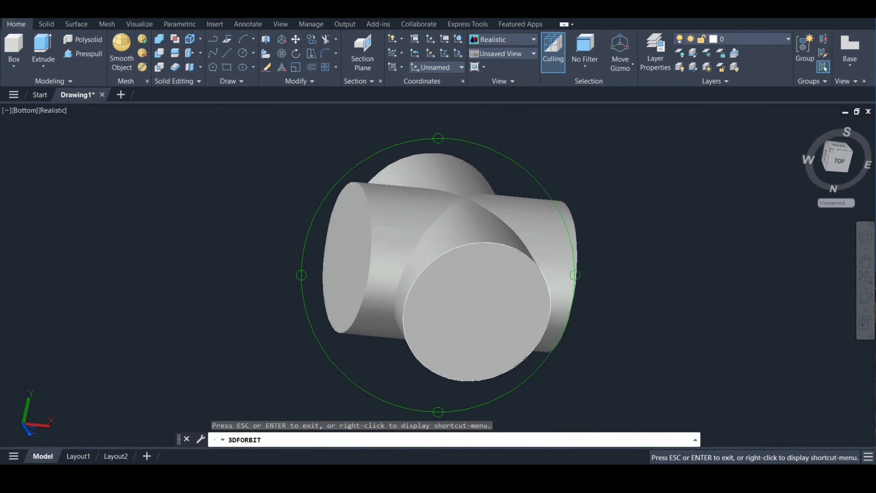
pyautogui.press('Escape')
pyautogui.write('c')
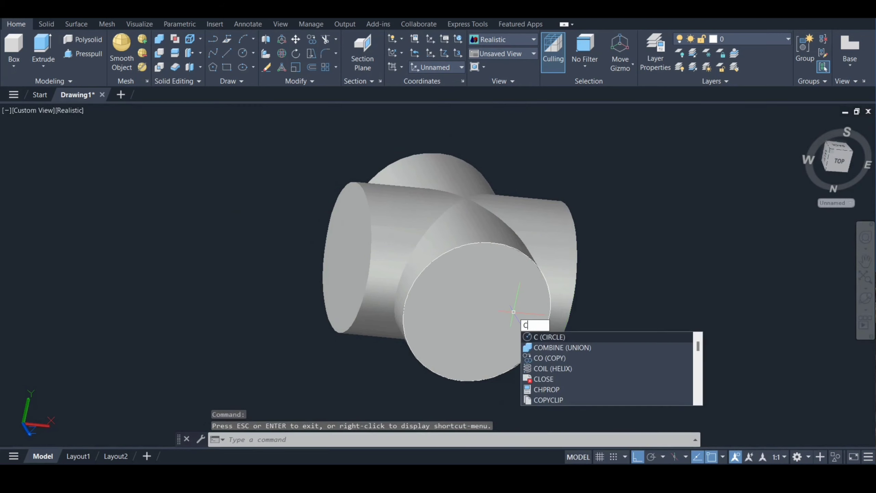
pyautogui.press('Return')
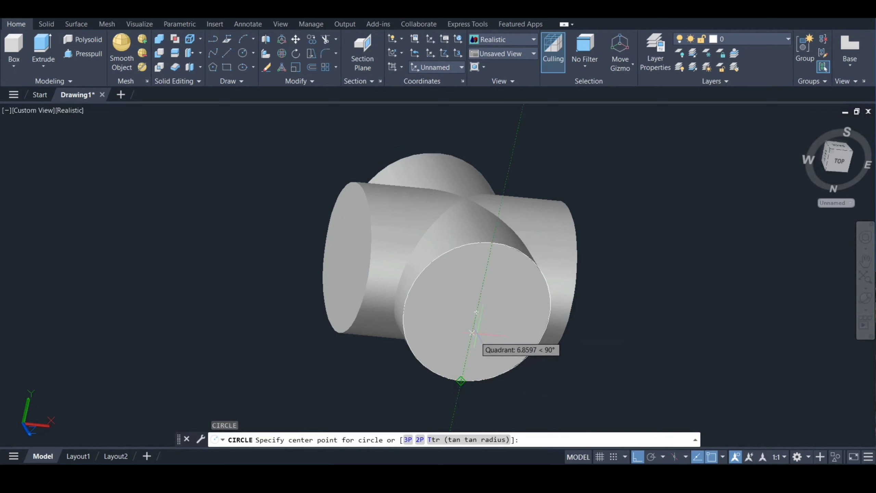
pyautogui.click(476, 312)
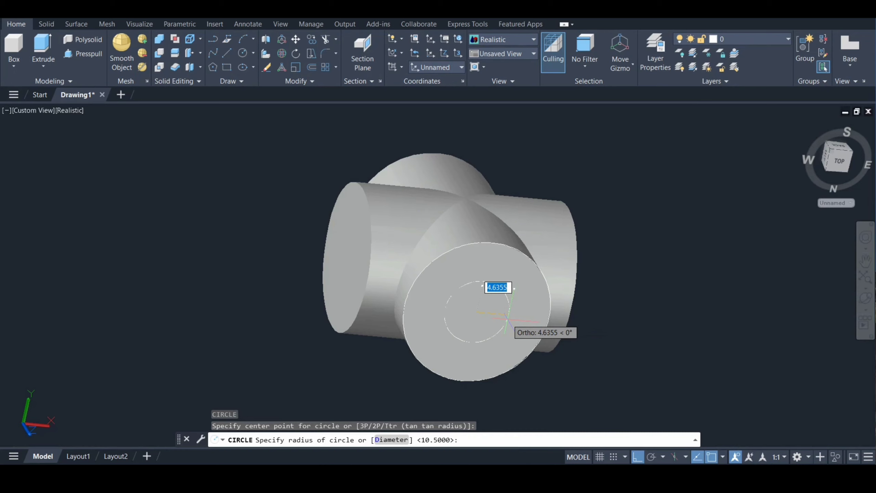
pyautogui.write('11')
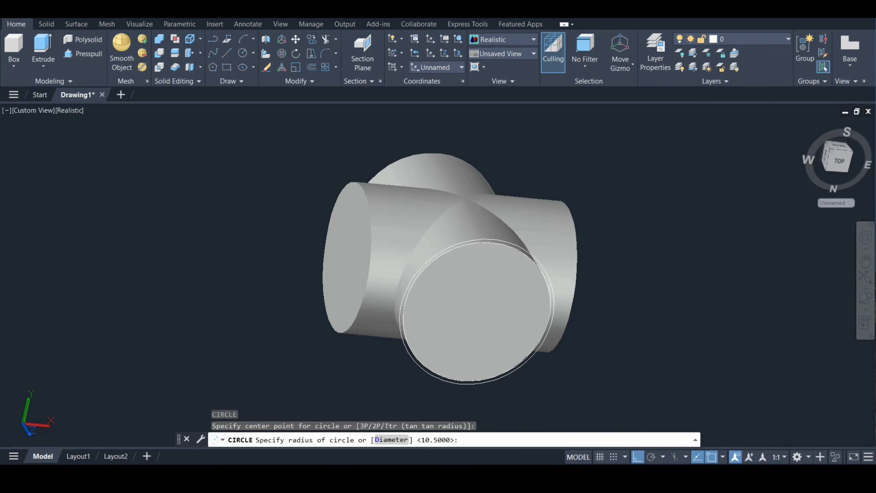
pyautogui.press('Return')
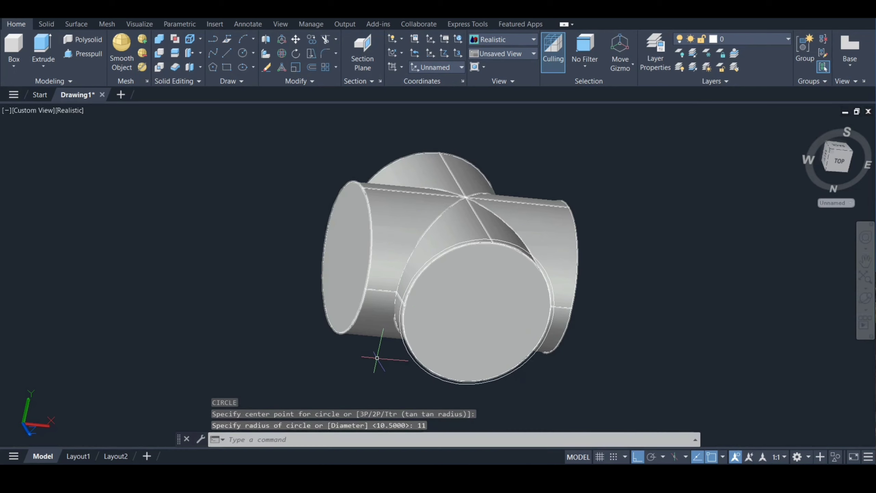
# Step: Extrude the radius 11 circle 2.5 units back over the cylinder to form a collar at its end
pyautogui.write('EXT')
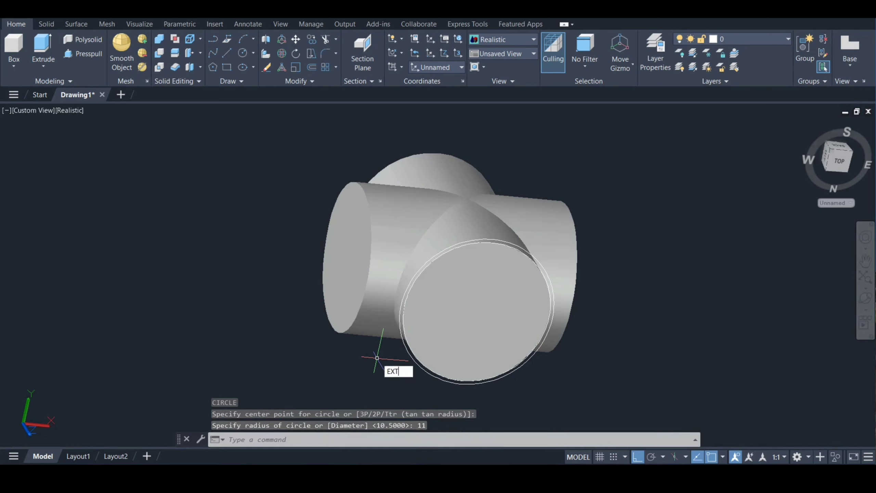
pyautogui.press('Return')
pyautogui.click(410, 353)
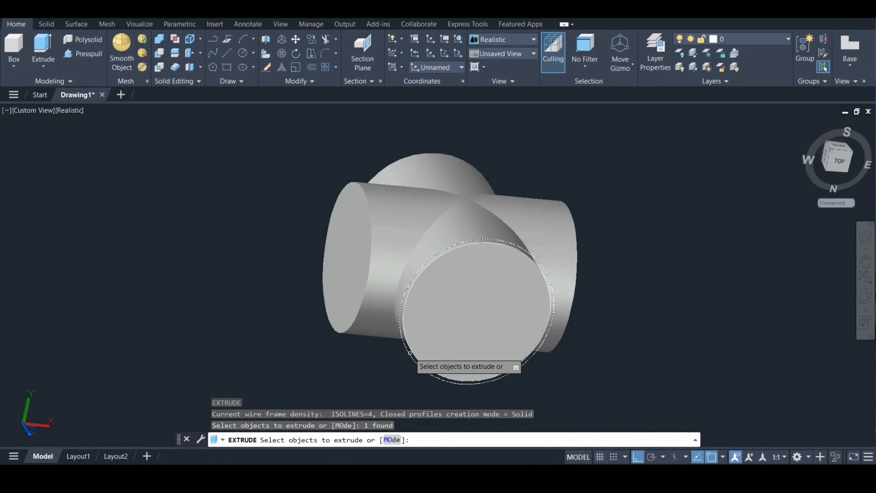
pyautogui.press('Return')
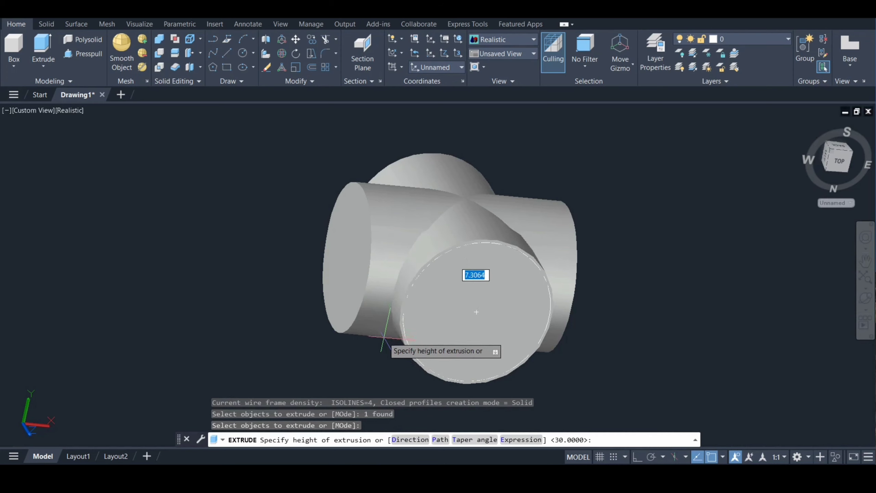
pyautogui.write('2.5')
pyautogui.press('Return')
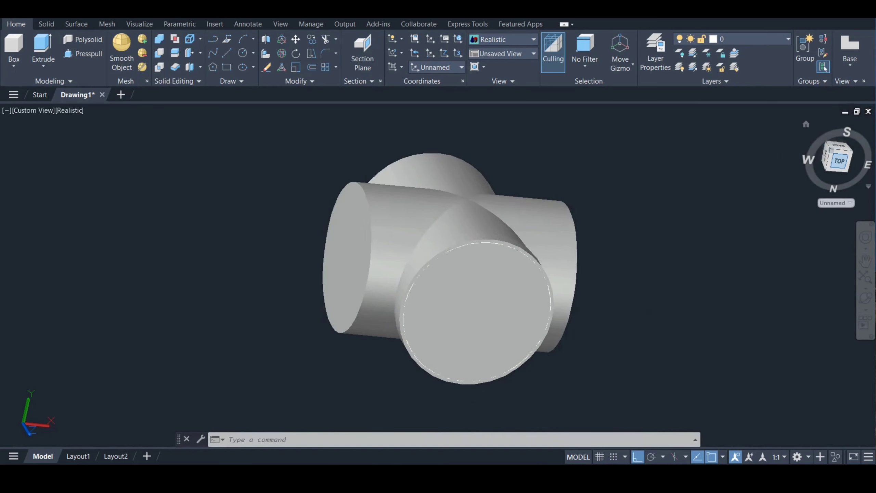
# Step: Switch to the front view and centre the fitting in the drawing area
pyautogui.click(839, 160)
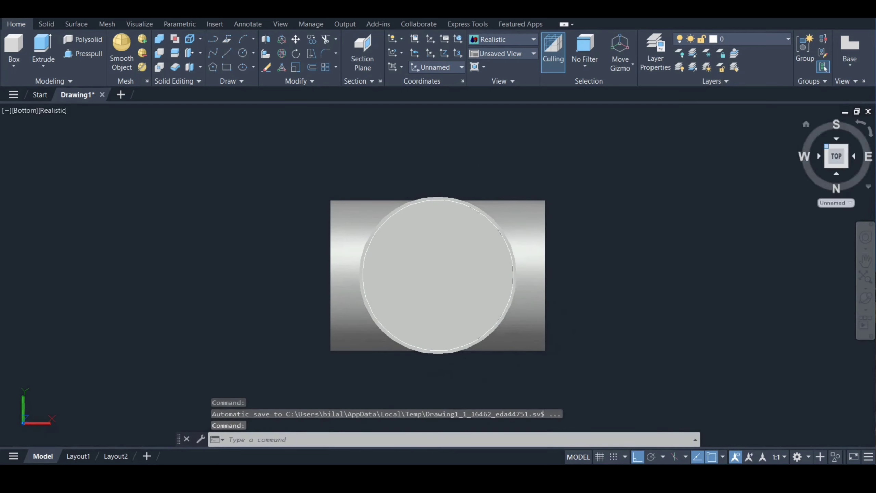
pyautogui.click(31, 111)
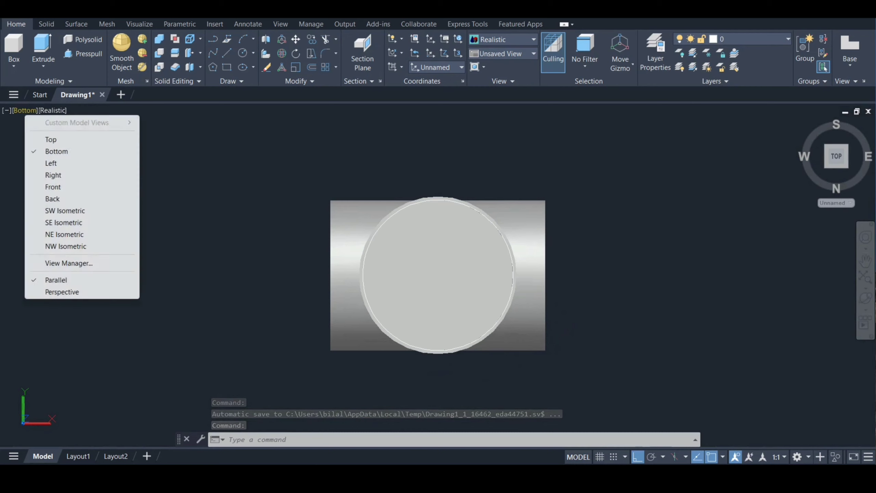
pyautogui.click(53, 187)
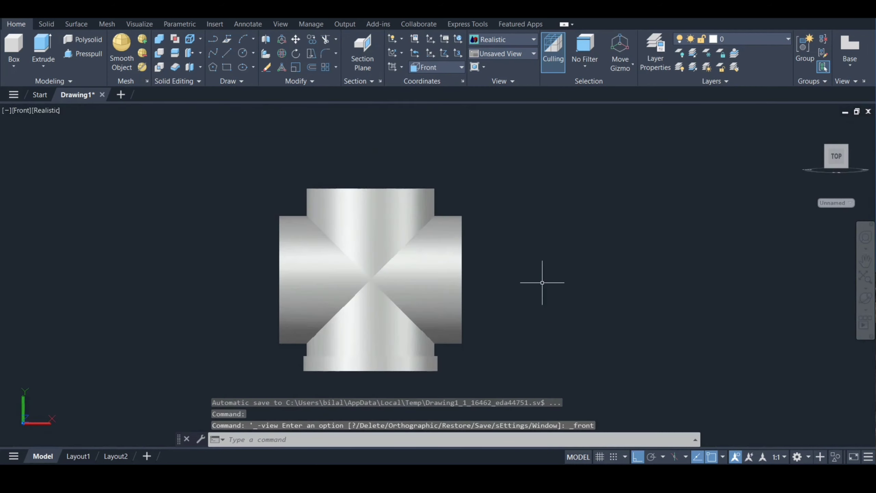
pyautogui.click(865, 261)
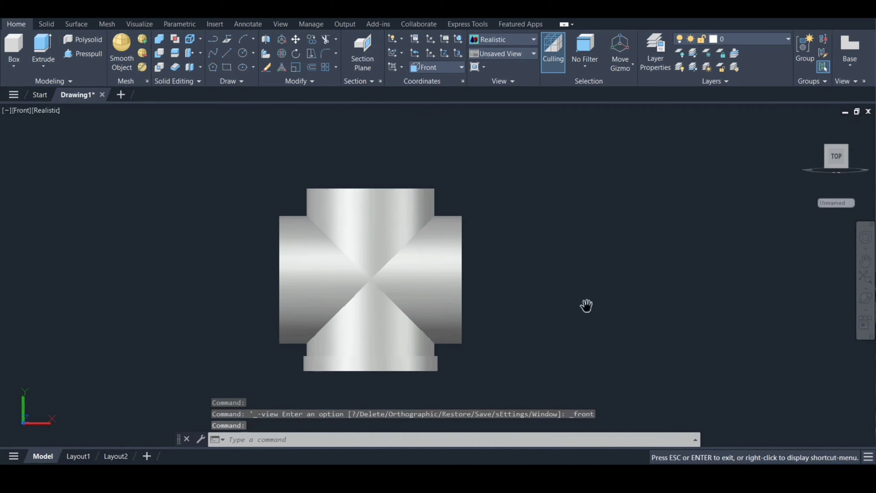
pyautogui.moveTo(352, 317); pyautogui.dragTo(438, 321)
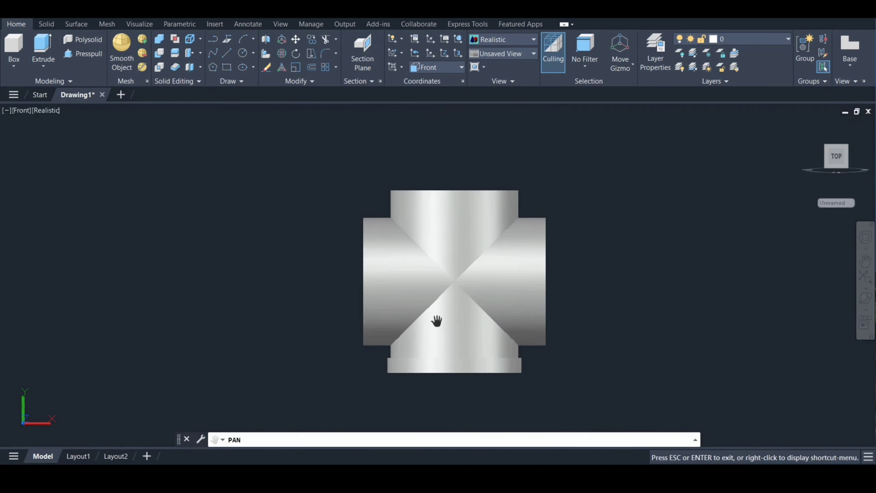
pyautogui.press('Escape')
pyautogui.press('Escape')
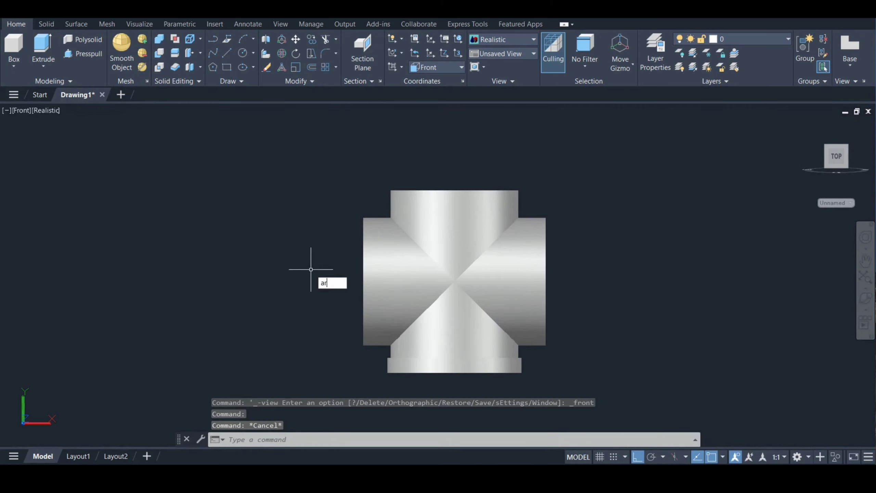
# Step: Polar-array the lower collar about the centre where the cylinders cross, with 4 items over 360 degrees
pyautogui.write('ar')
pyautogui.press('Down')
pyautogui.press('Down')
pyautogui.press('Return')
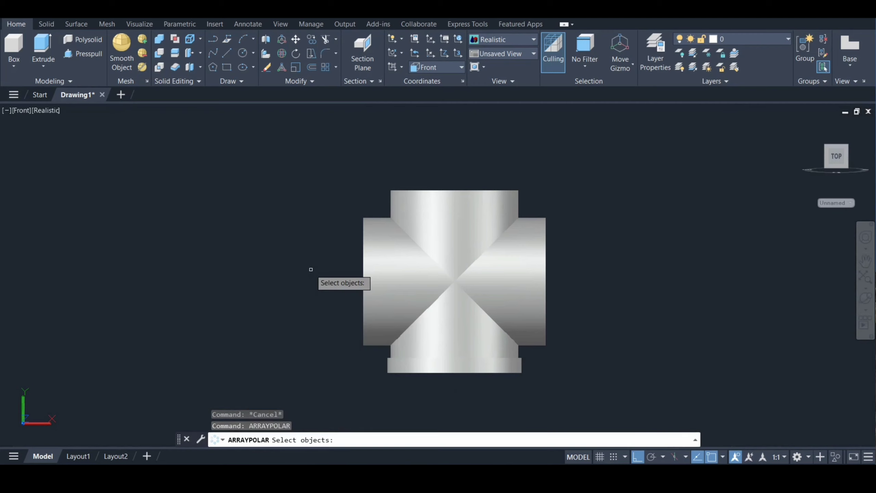
pyautogui.click(424, 363)
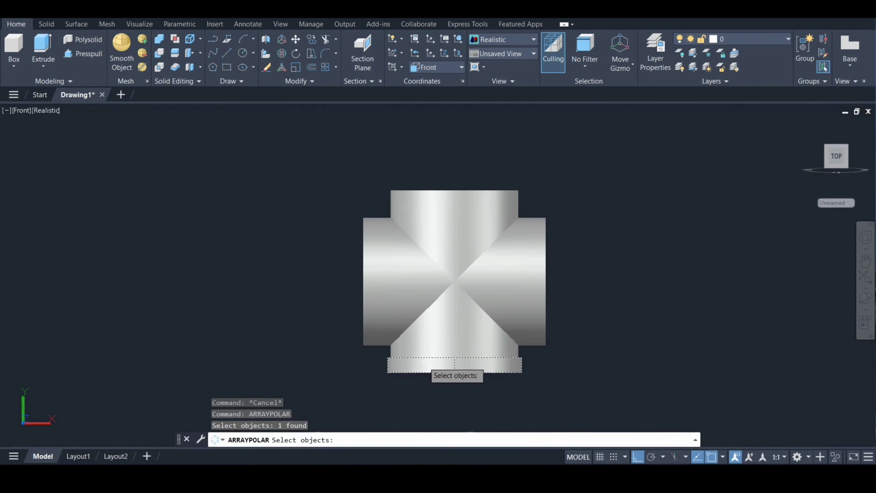
pyautogui.press('Return')
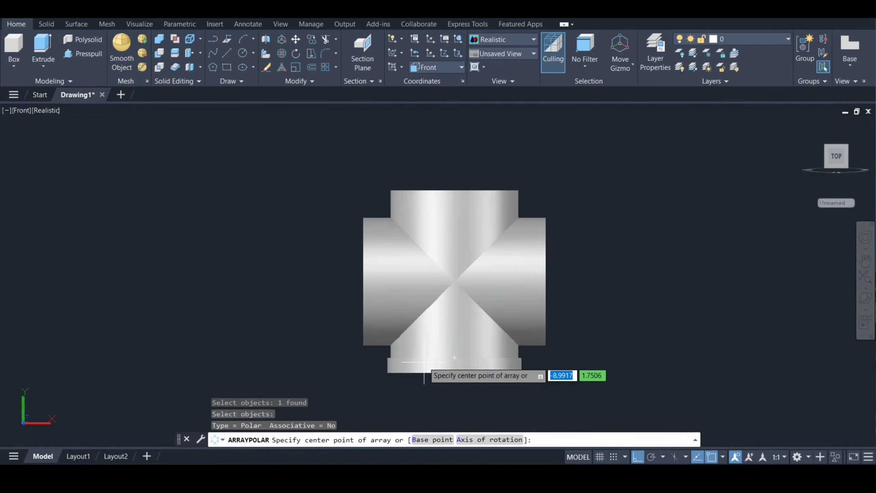
pyautogui.click(455, 281)
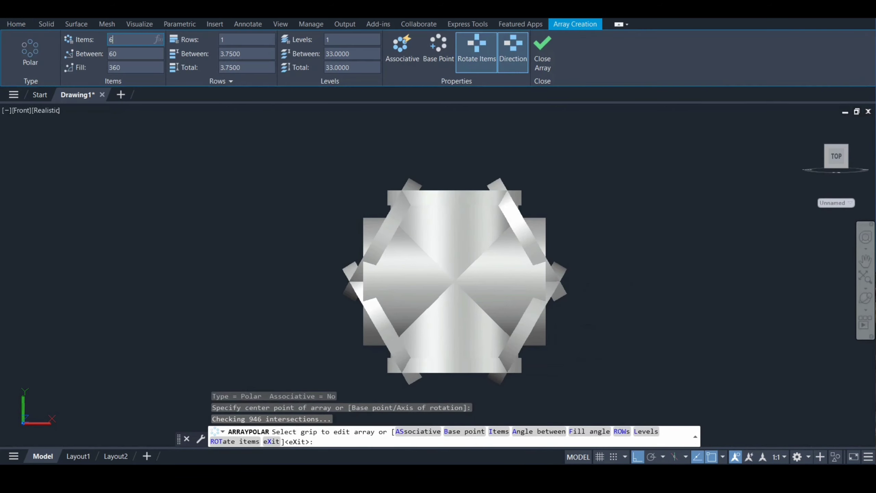
pyautogui.write('4')
pyautogui.press('Return')
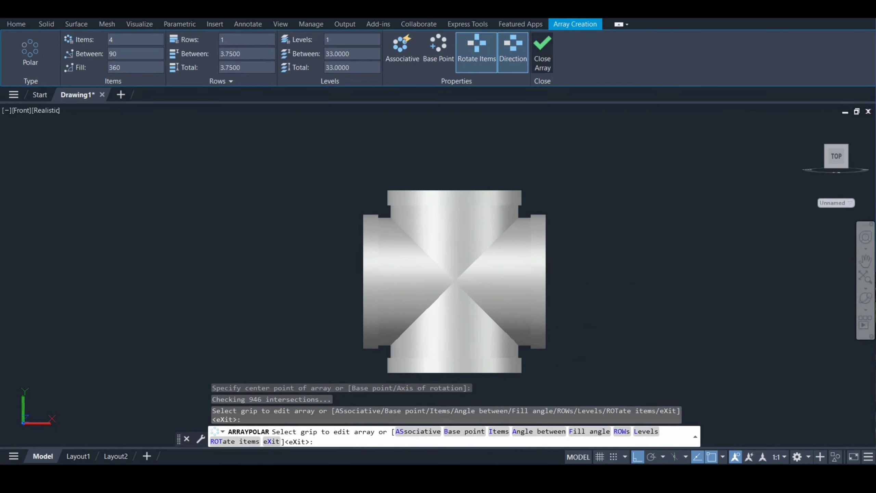
pyautogui.click(543, 55)
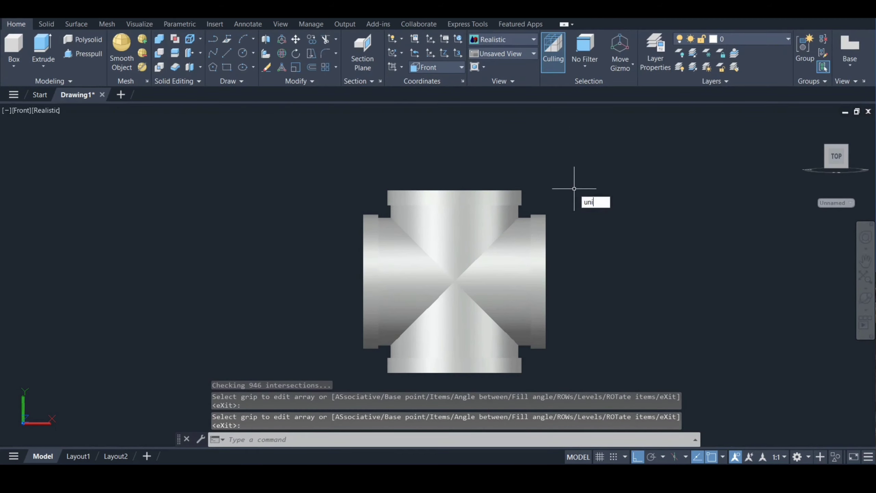
# Step: Union the four end collars with the crossed-cylinder body into one solid
pyautogui.write('uni')
pyautogui.press('Return')
pyautogui.click(488, 200)
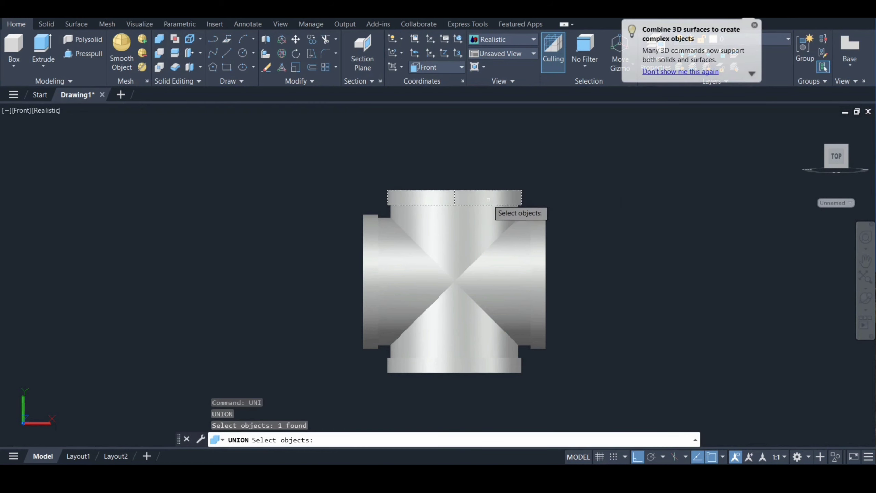
pyautogui.click(483, 276)
pyautogui.click(371, 278)
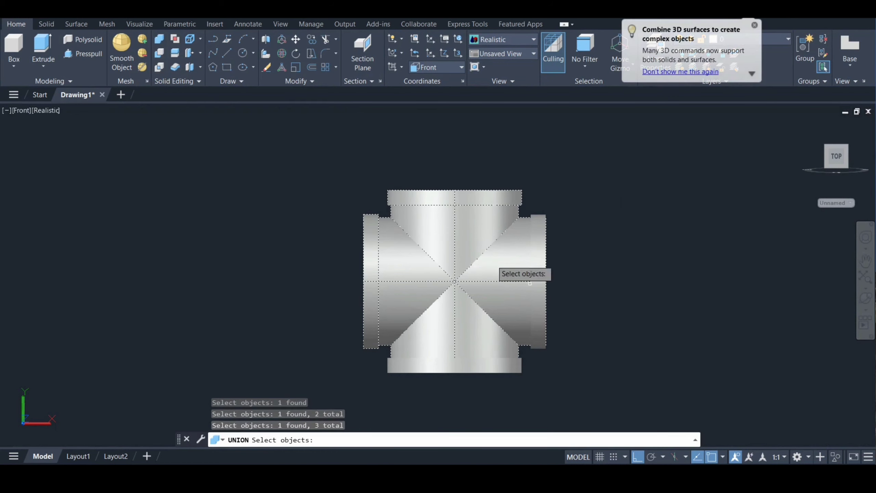
pyautogui.click(538, 298)
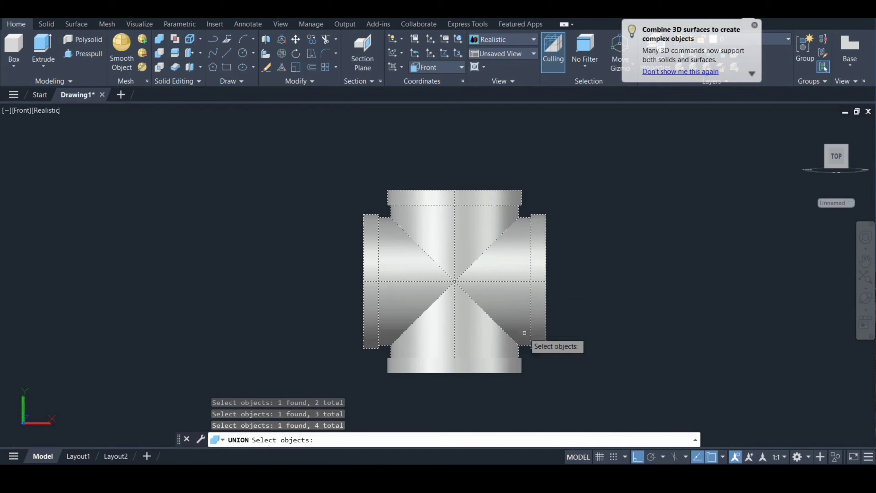
pyautogui.click(477, 371)
pyautogui.press('Return')
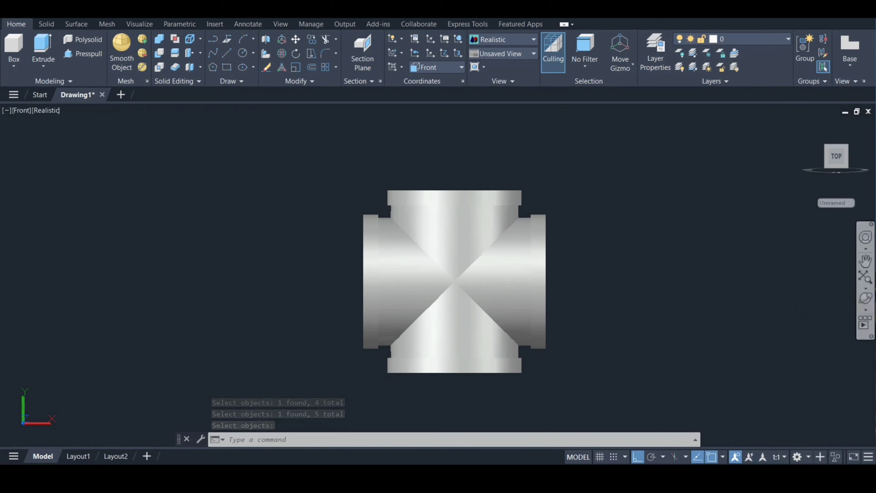
# Step: Start a shell on the united fitting and remove two adjacent flat end faces from it
pyautogui.click(865, 297)
pyautogui.moveTo(518, 276); pyautogui.dragTo(562, 281)
pyautogui.press('Escape')
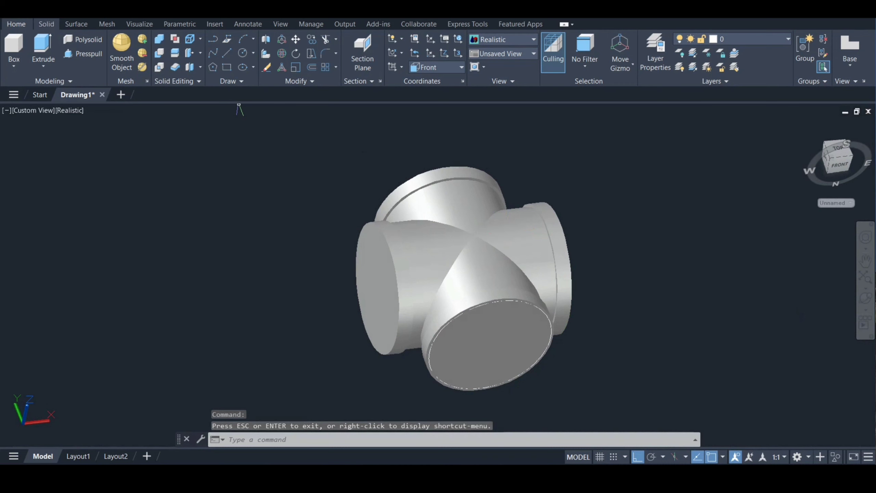
pyautogui.click(46, 24)
pyautogui.click(493, 48)
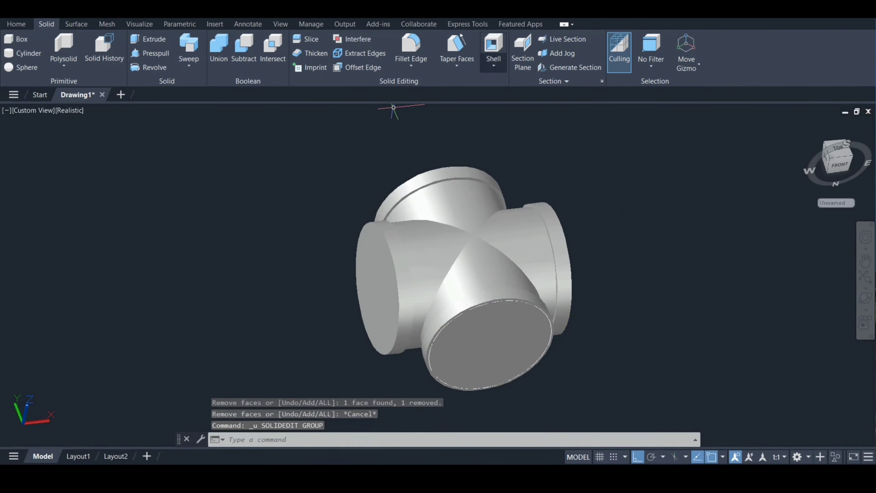
pyautogui.click(465, 210)
pyautogui.click(379, 275)
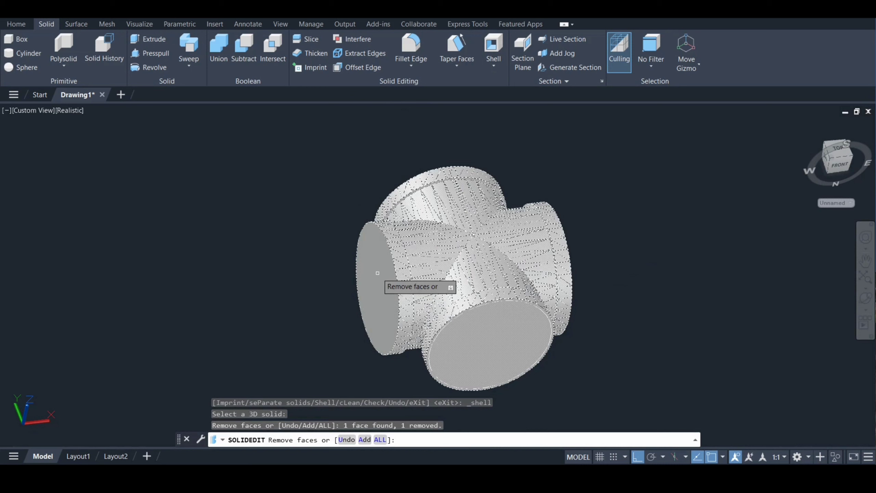
pyautogui.click(455, 353)
# Step: Remove the other two flat end faces from the shell and apply it to hollow out the fitting
pyautogui.click(865, 297)
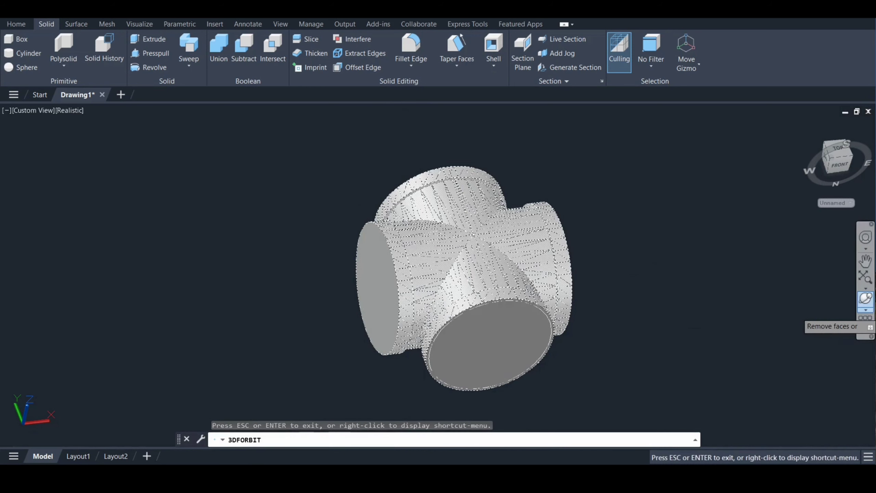
pyautogui.moveTo(555, 294); pyautogui.dragTo(473, 301)
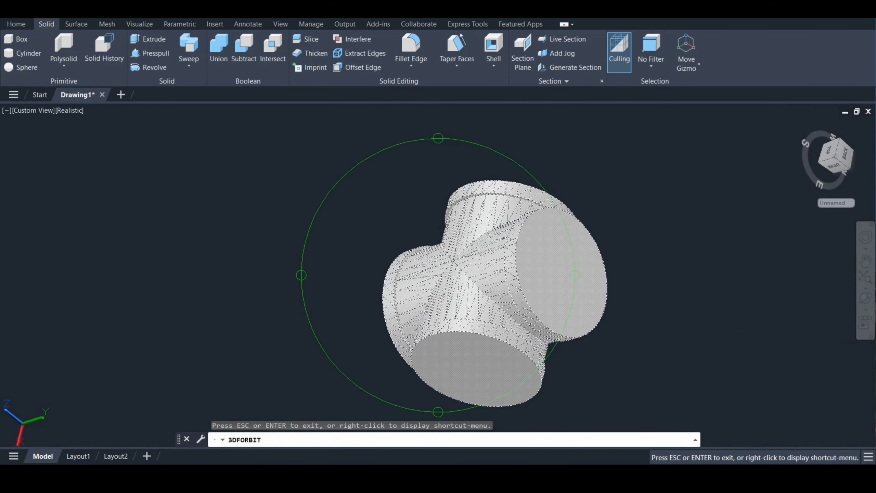
pyautogui.press('Escape')
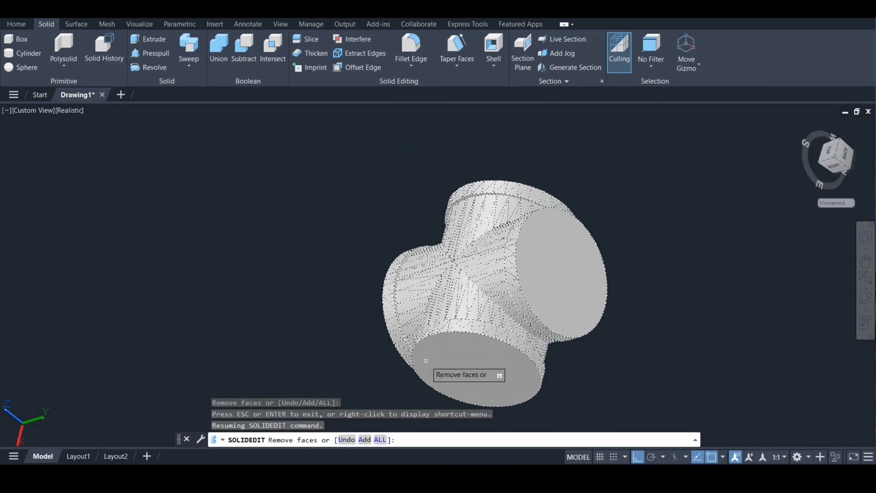
pyautogui.click(433, 343)
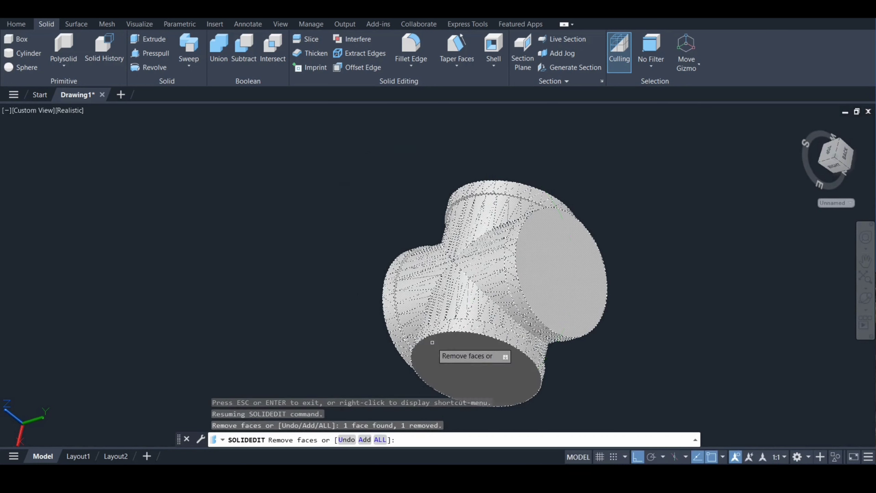
pyautogui.click(522, 250)
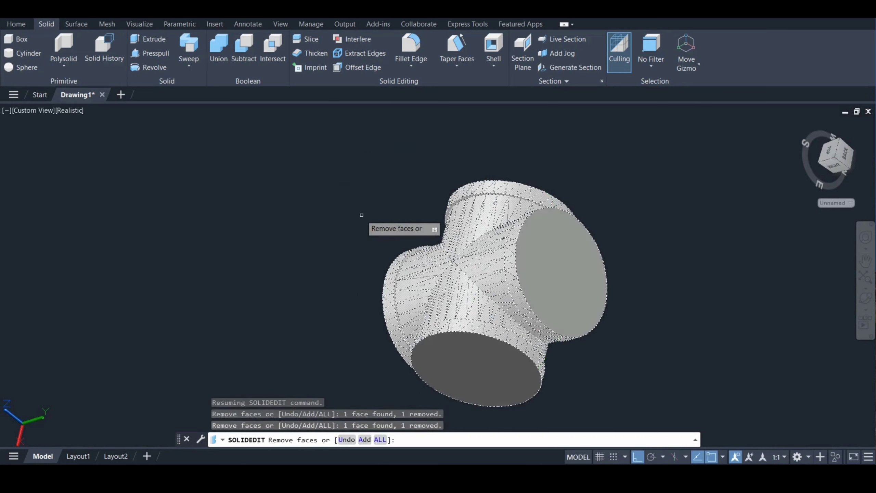
pyautogui.press('Return')
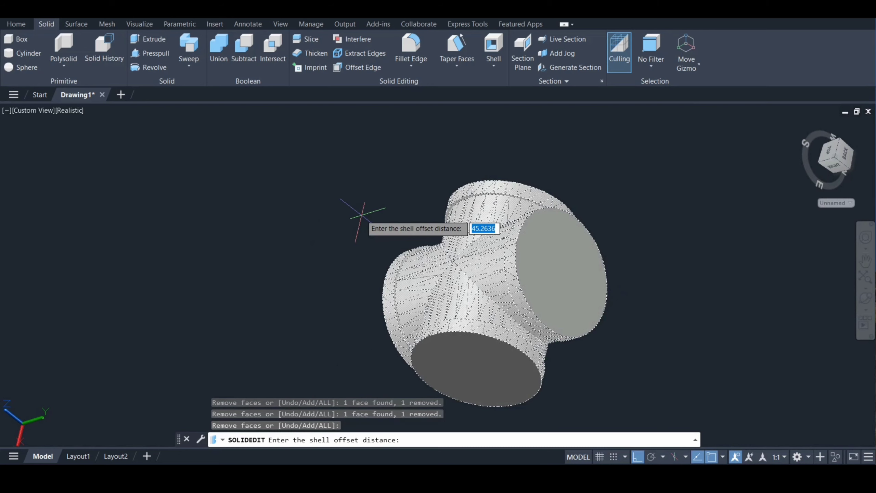
pyautogui.press('Return')
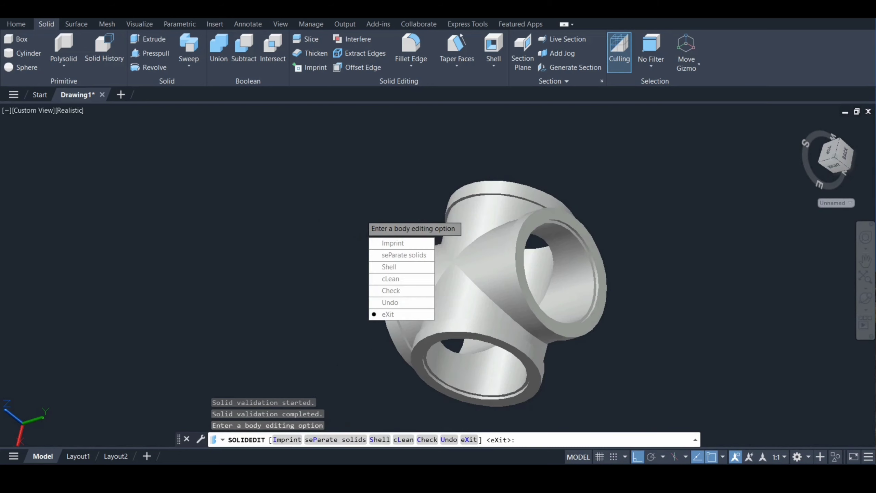
pyautogui.press('Return')
pyautogui.press('Return')
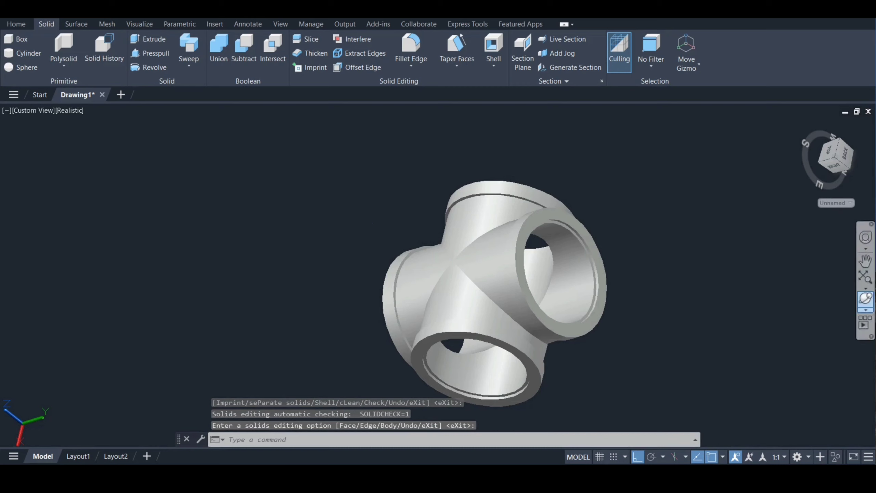
# Step: Face the hollow fitting's lower opening in the bottom view and align the UCS with that view
pyautogui.click(866, 298)
pyautogui.moveTo(500, 293)
pyautogui.mouseDown()
pyautogui.moveTo(514, 252)
pyautogui.moveTo(459, 283)
pyautogui.moveTo(352, 300)
pyautogui.moveTo(451, 278)
pyautogui.moveTo(509, 288)
pyautogui.mouseUp()
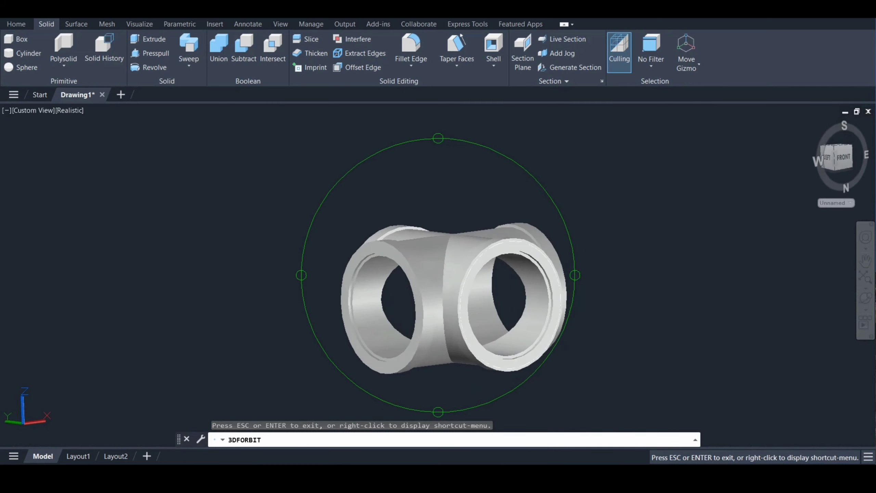
pyautogui.press('Escape')
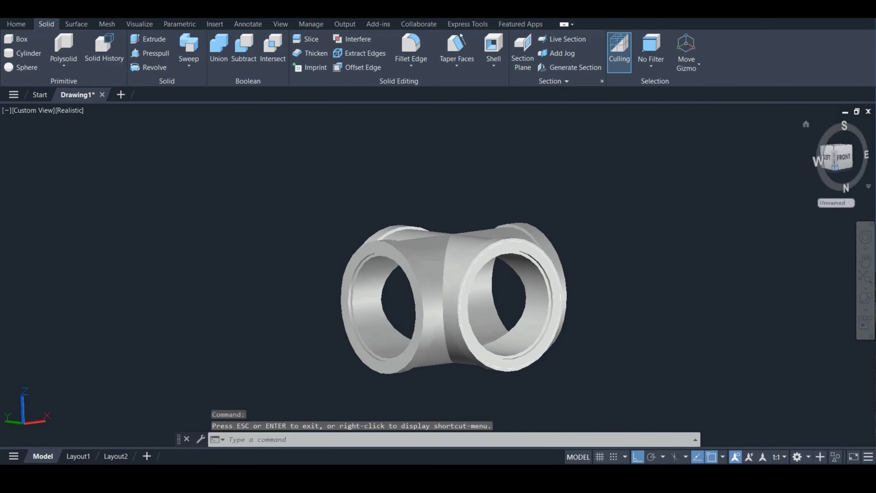
pyautogui.click(842, 169)
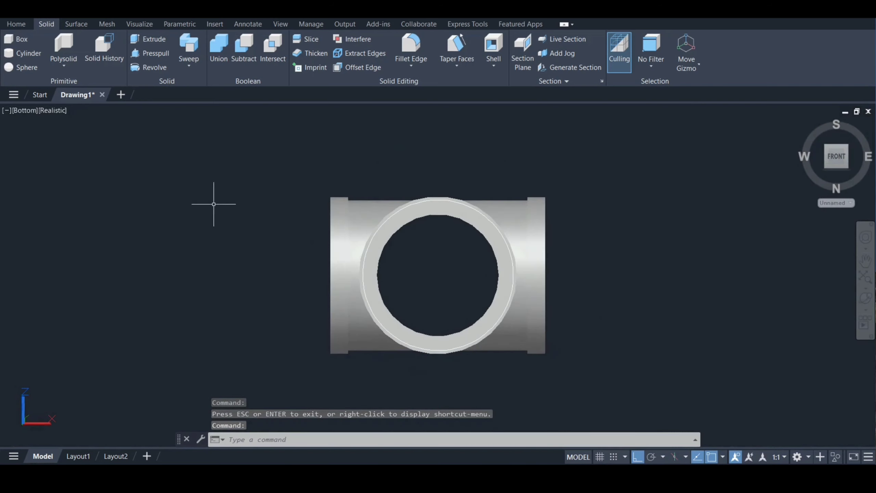
pyautogui.write('ucs')
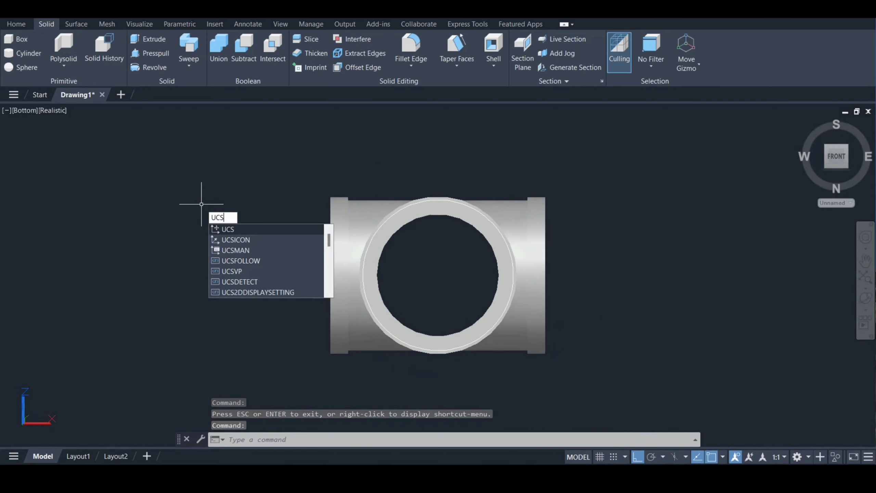
pyautogui.press('Return')
pyautogui.write('v')
pyautogui.press('Return')
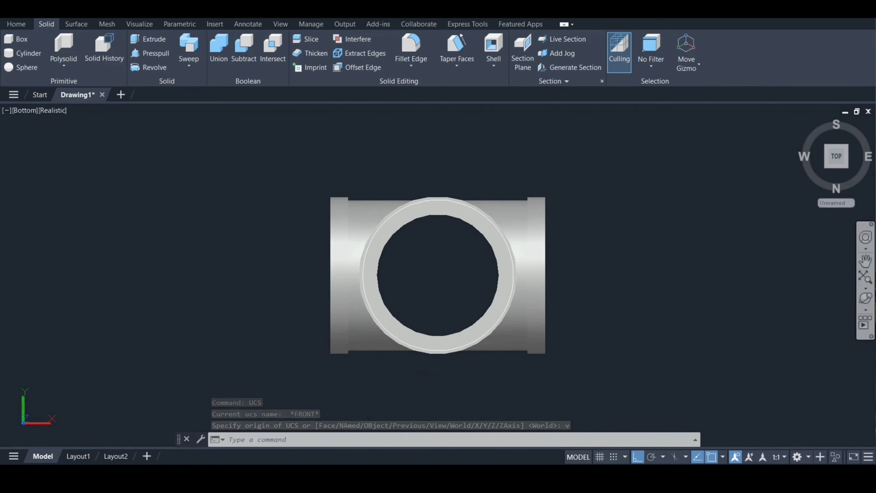
# Step: Draw a circle centred on the fitting's lower opening, with its radius reaching the opening's inner edge
pyautogui.click(866, 297)
pyautogui.moveTo(542, 290); pyautogui.dragTo(563, 300)
pyautogui.moveTo(563, 299); pyautogui.dragTo(518, 313)
pyautogui.press('Escape')
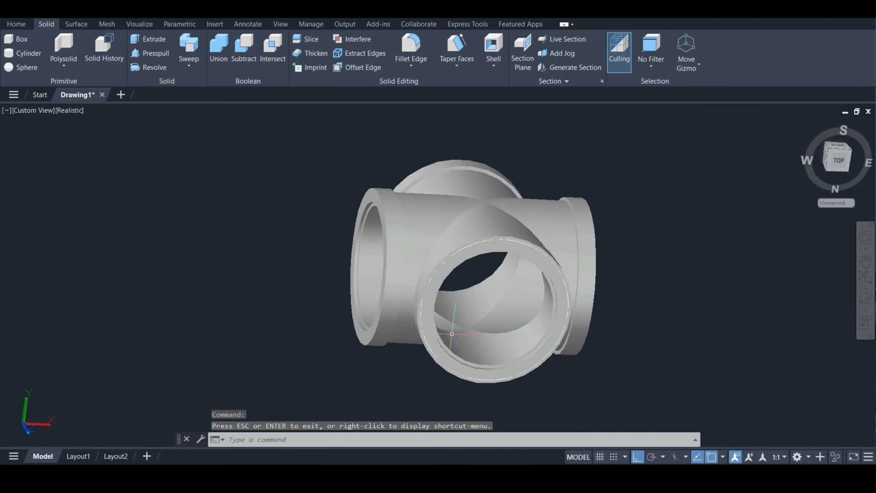
pyautogui.press('Return')
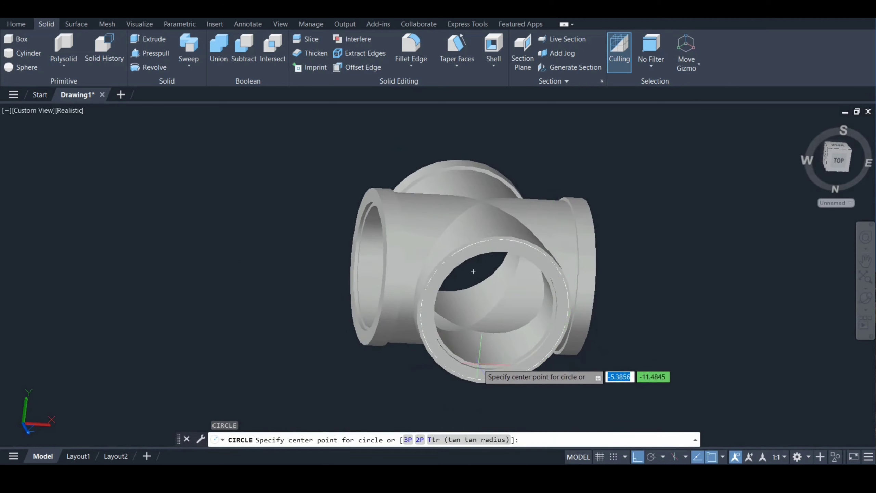
pyautogui.click(494, 308)
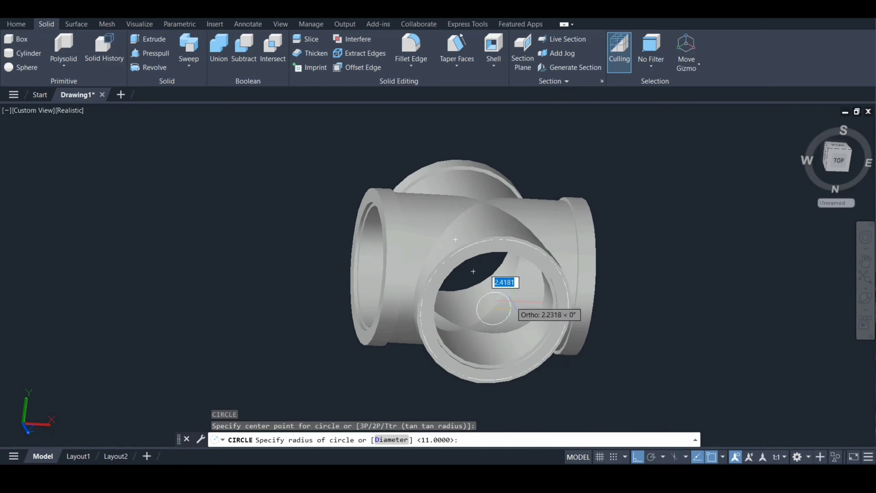
pyautogui.click(486, 365)
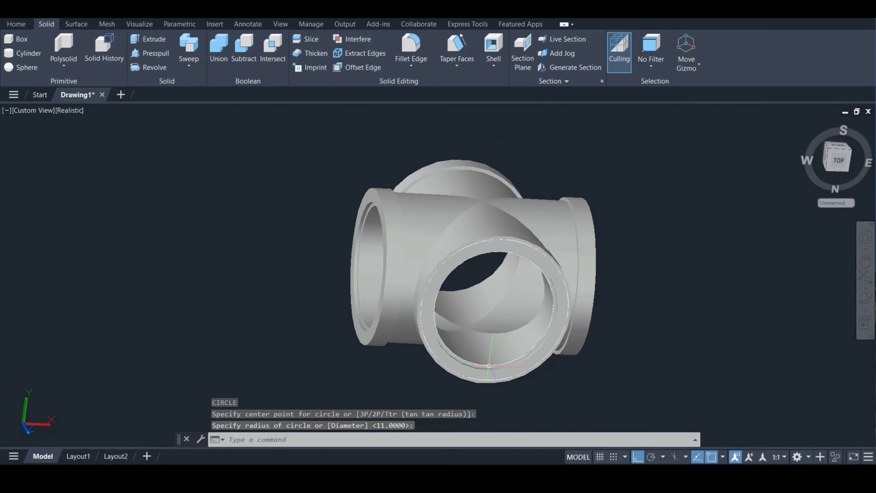
# Step: Draw a 10-unit-high helix centred in the lower opening, with base and top radii matching the inner circle
pyautogui.write('HE')
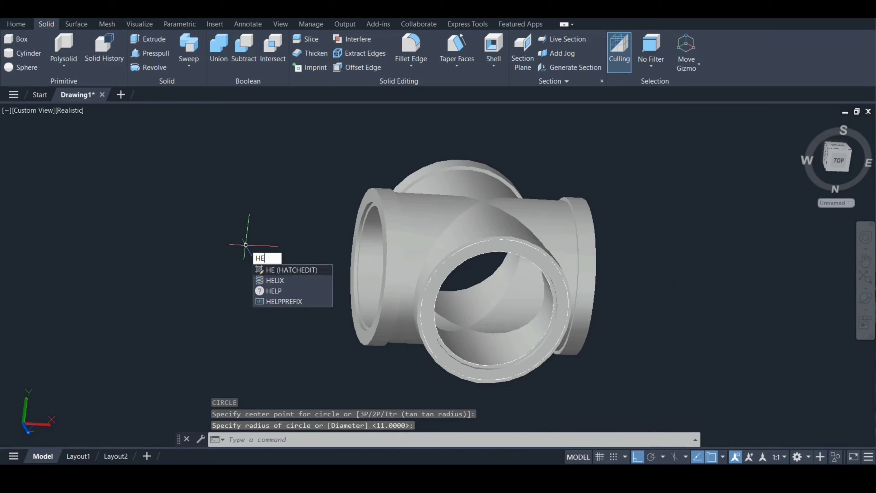
pyautogui.write('LIX')
pyautogui.press('Return')
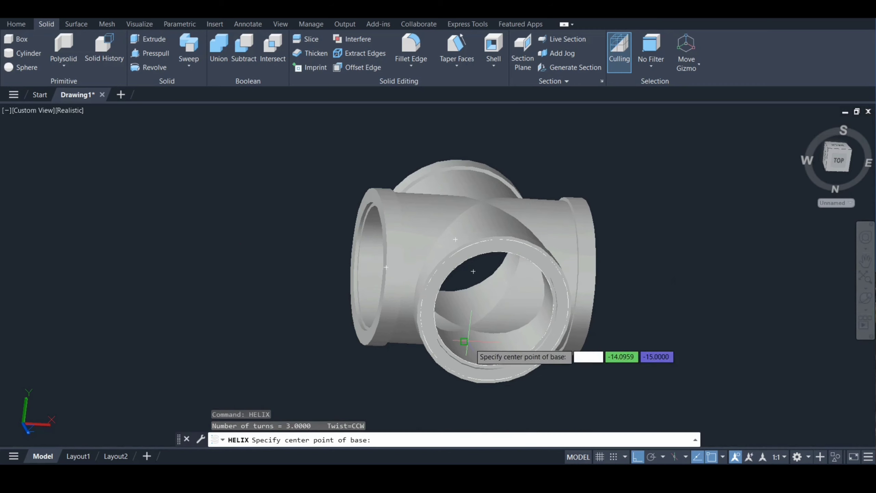
pyautogui.click(494, 307)
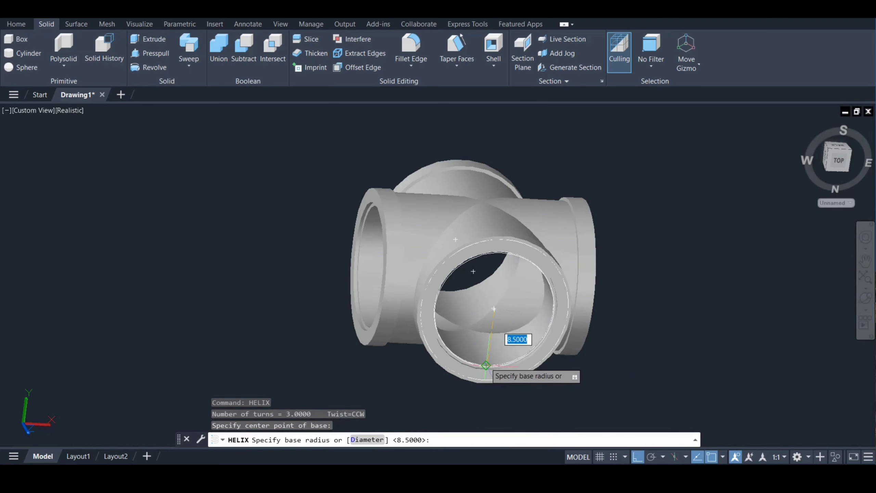
pyautogui.click(486, 366)
pyautogui.click(485, 365)
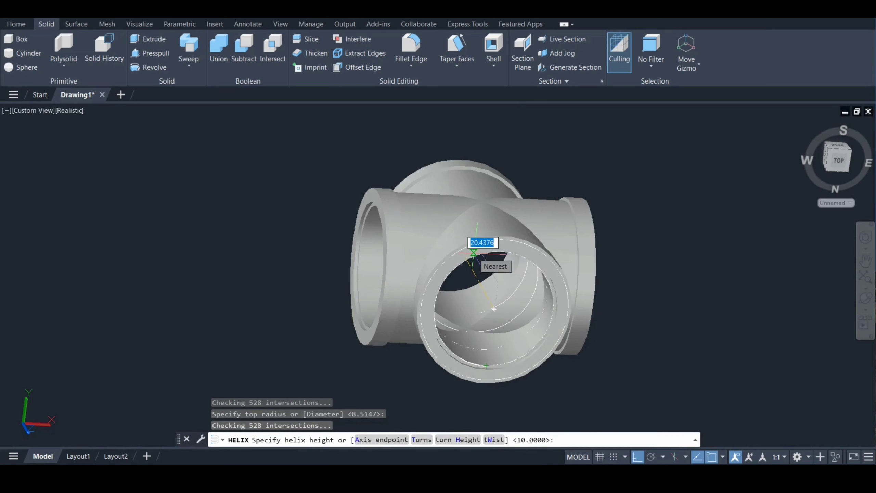
pyautogui.write('10')
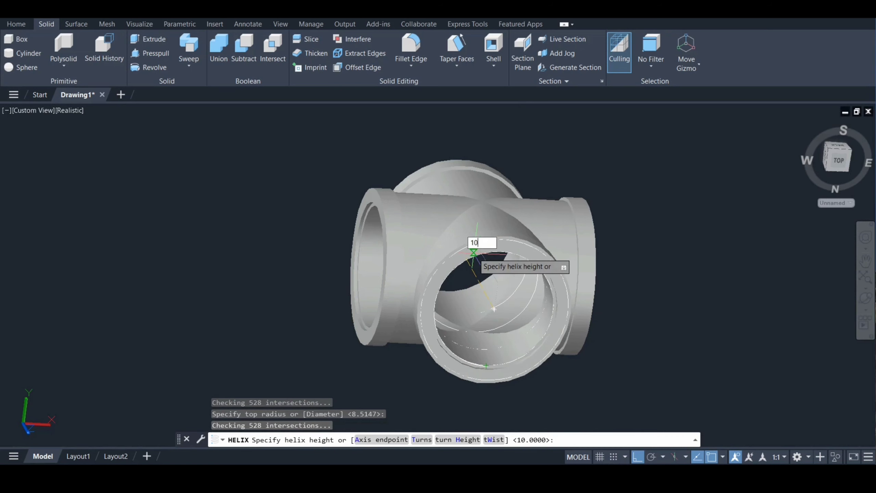
pyautogui.press('Return')
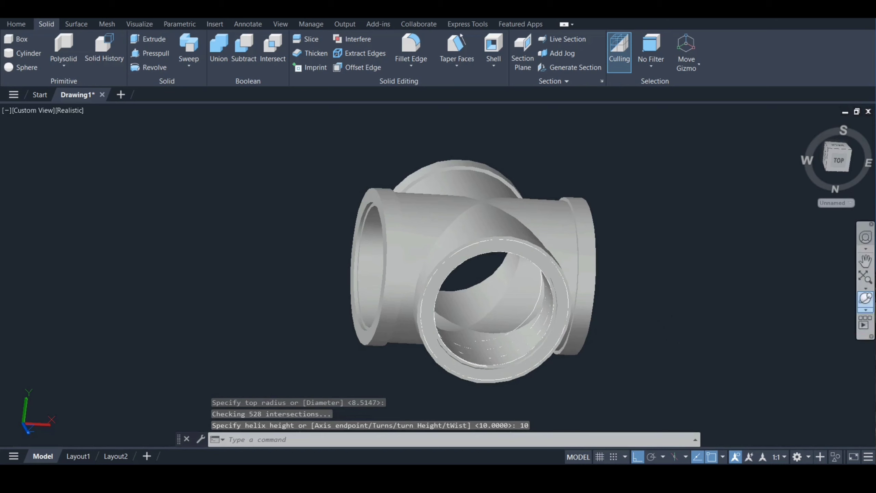
# Step: Face the fitting's crossed pipes squarely in the back view and align the UCS with that view
pyautogui.click(865, 298)
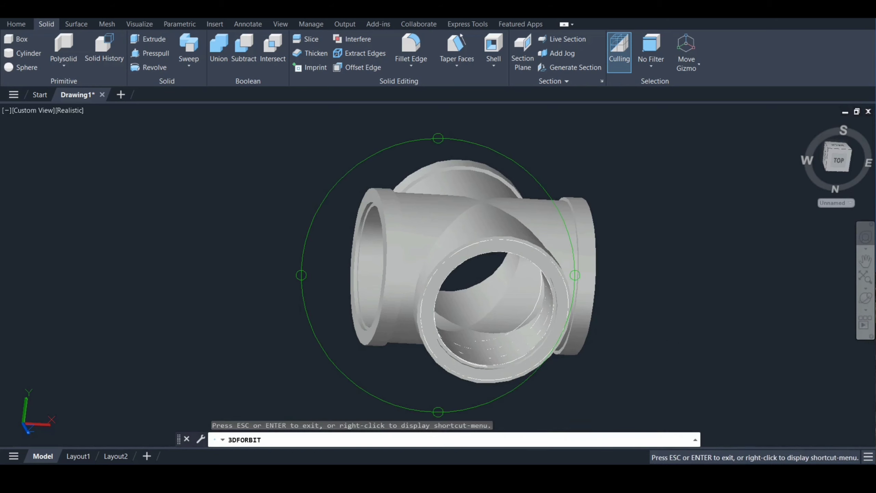
pyautogui.moveTo(490, 333); pyautogui.dragTo(480, 292)
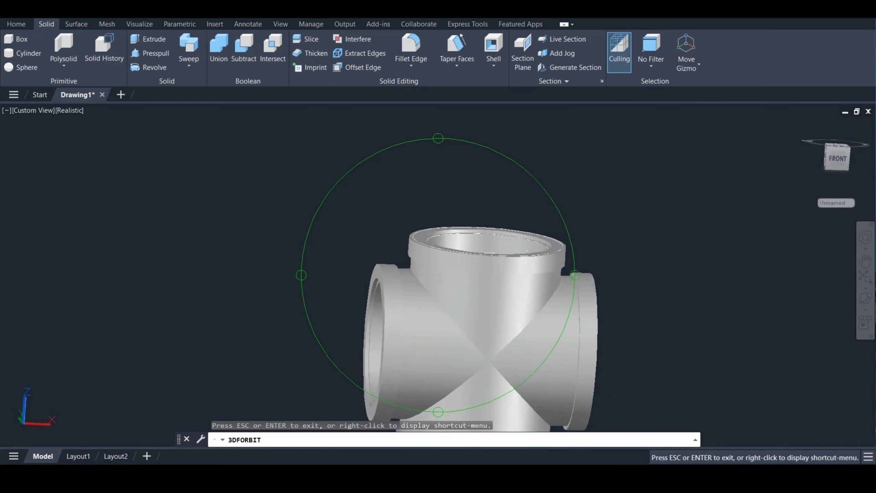
pyautogui.press('Escape')
pyautogui.click(837, 158)
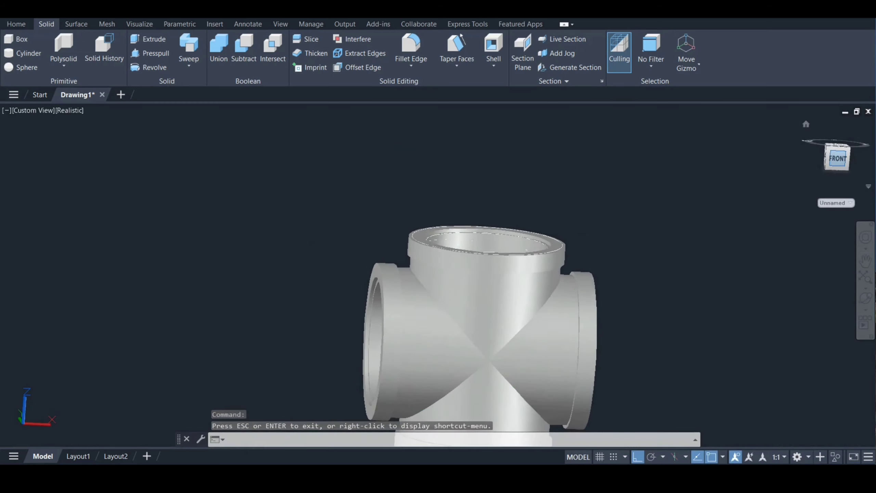
pyautogui.write('ucs')
pyautogui.press('Return')
pyautogui.write('v')
pyautogui.press('Return')
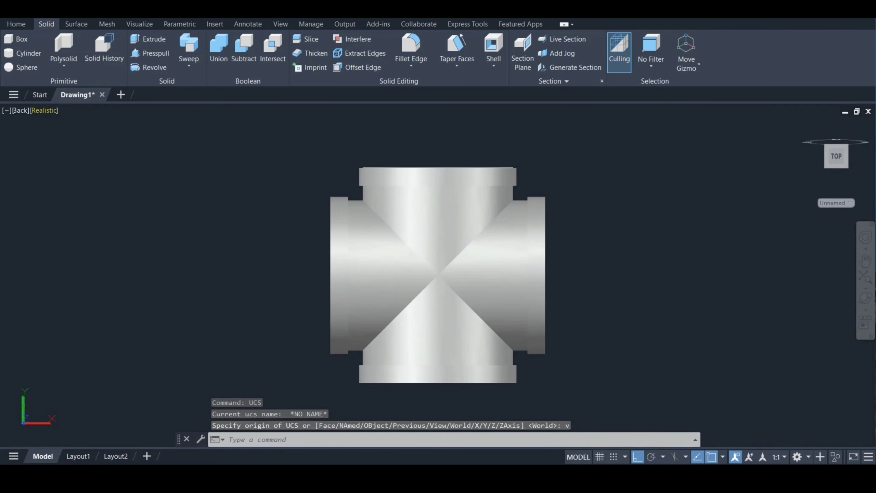
# Step: Hide the cross fitting solid in the front view, turned 180 degrees
pyautogui.click(21, 111)
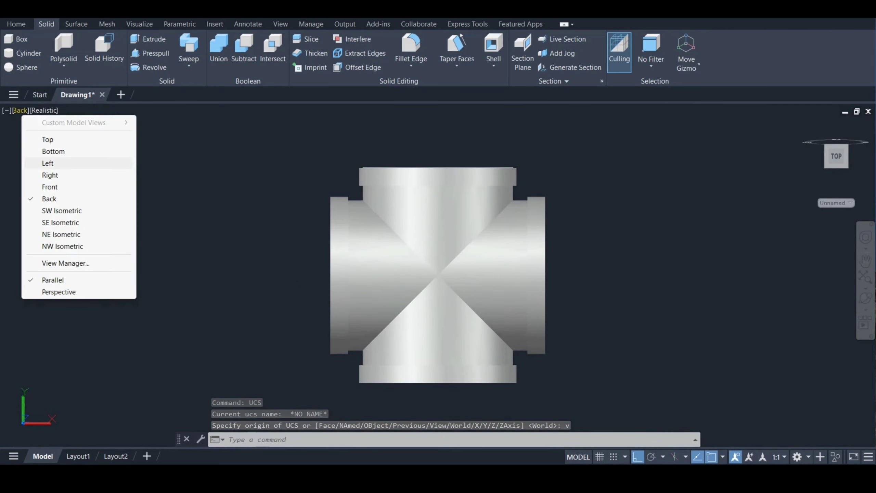
pyautogui.click(49, 187)
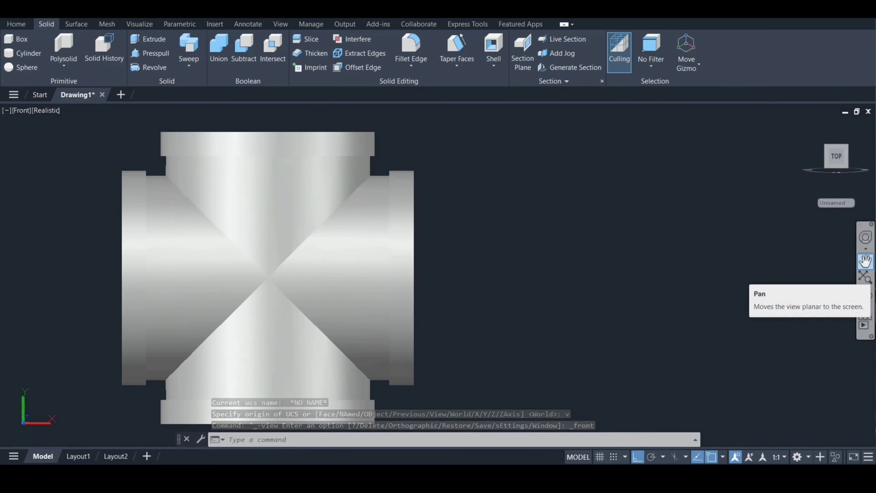
pyautogui.click(865, 261)
pyautogui.moveTo(349, 333); pyautogui.dragTo(522, 318)
pyautogui.press('Escape')
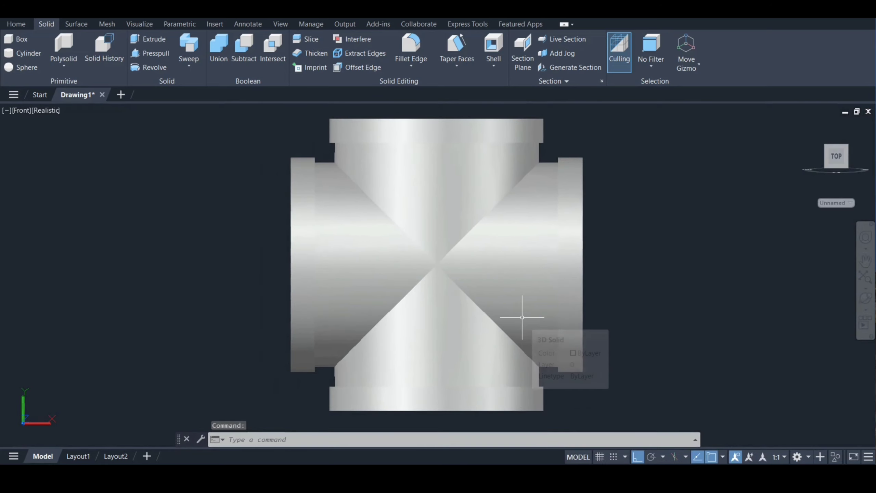
pyautogui.click(456, 298)
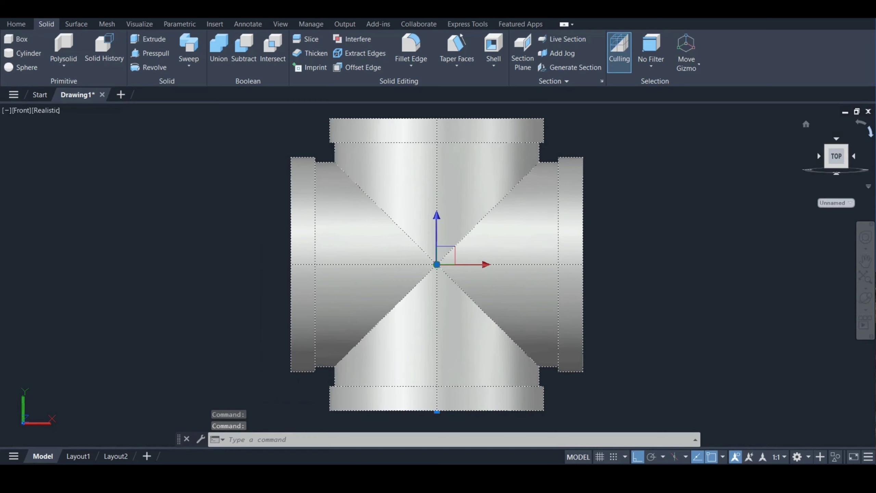
pyautogui.click(869, 131)
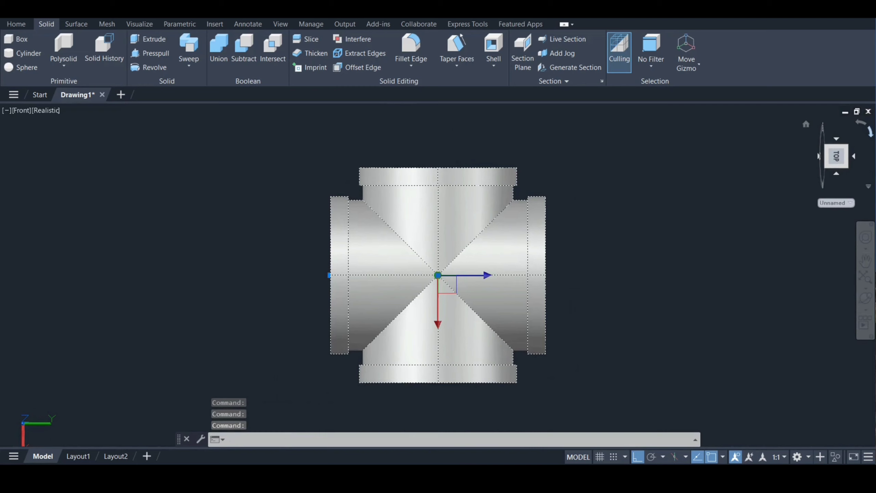
pyautogui.click(870, 131)
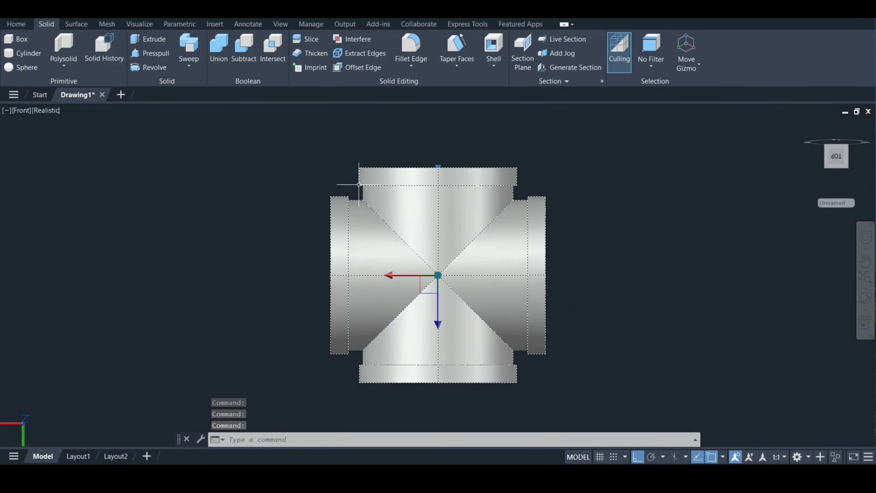
pyautogui.rightClick(309, 162)
pyautogui.moveTo(334, 214)
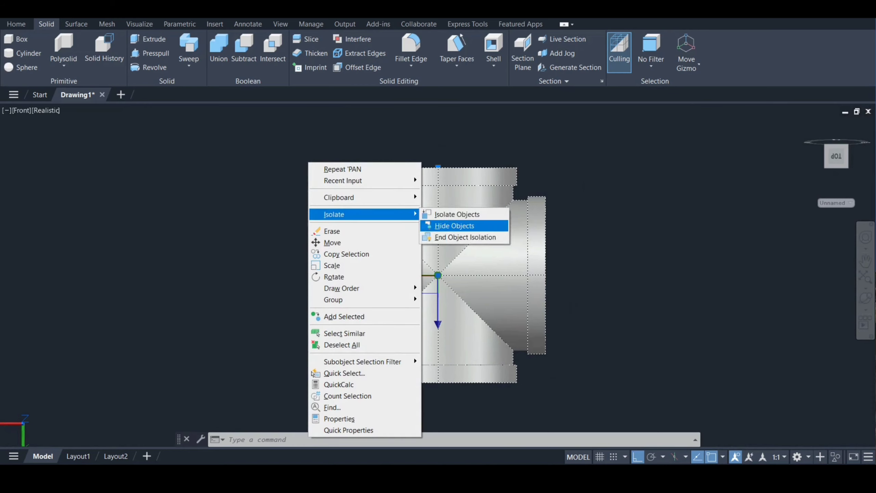
pyautogui.click(455, 226)
# Step: Erase the larger circle lying at the upper end of the helix
pyautogui.write('e')
pyautogui.press('Return')
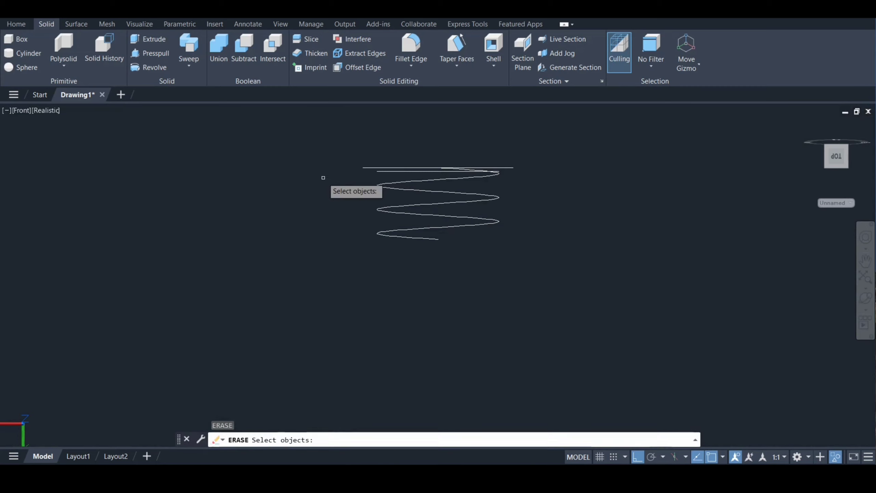
pyautogui.click(365, 167)
pyautogui.press('Return')
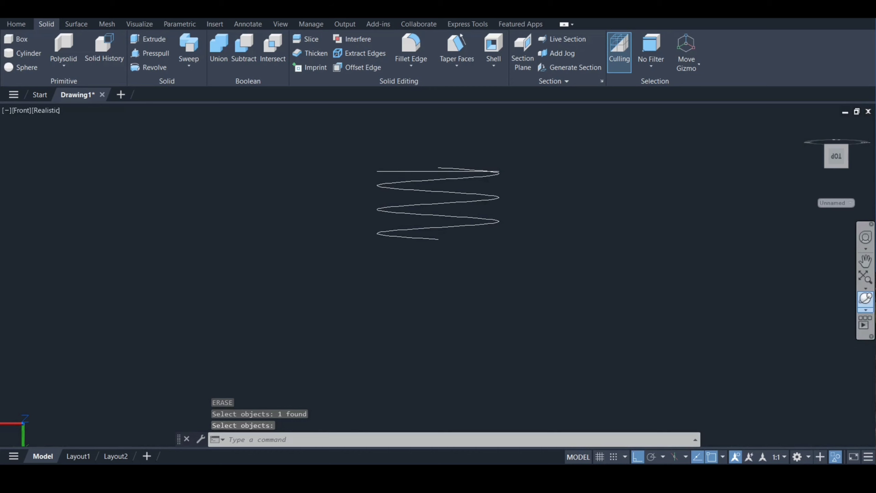
# Step: Erase the remaining smaller circle beside the helix's uppermost turn
pyautogui.click(866, 298)
pyautogui.moveTo(435, 256); pyautogui.dragTo(431, 293)
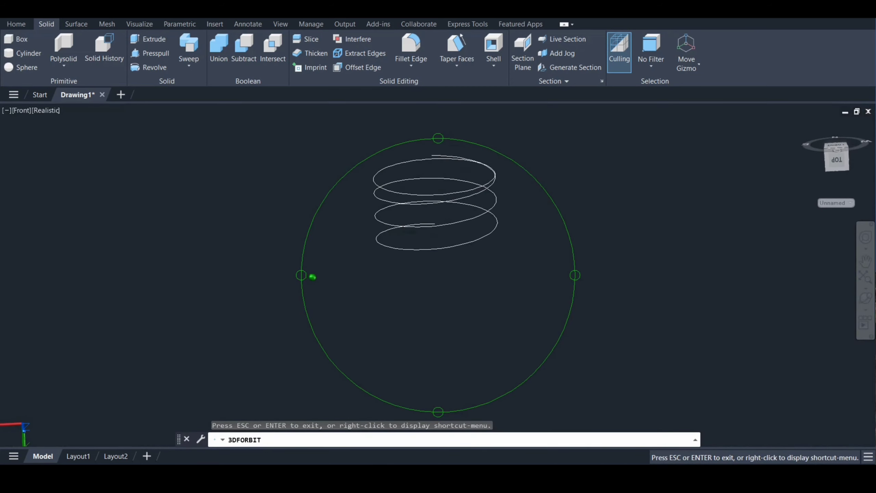
pyautogui.press('Escape')
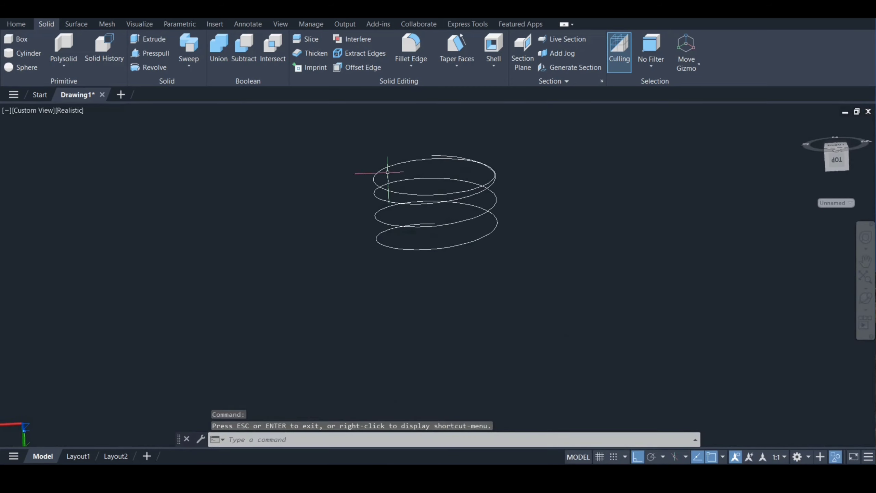
pyautogui.click(387, 171)
pyautogui.write('E')
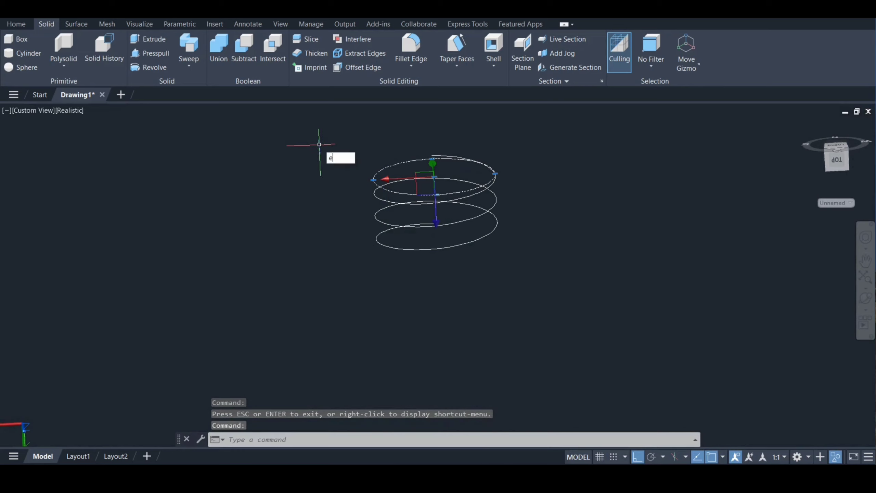
pyautogui.press('Return')
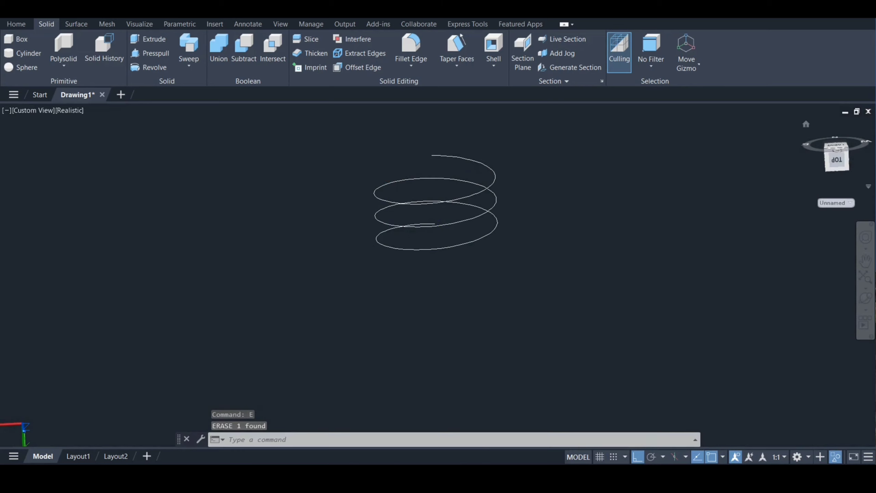
# Step: Set the helix's number of turns to 20 in its properties
pyautogui.click(837, 160)
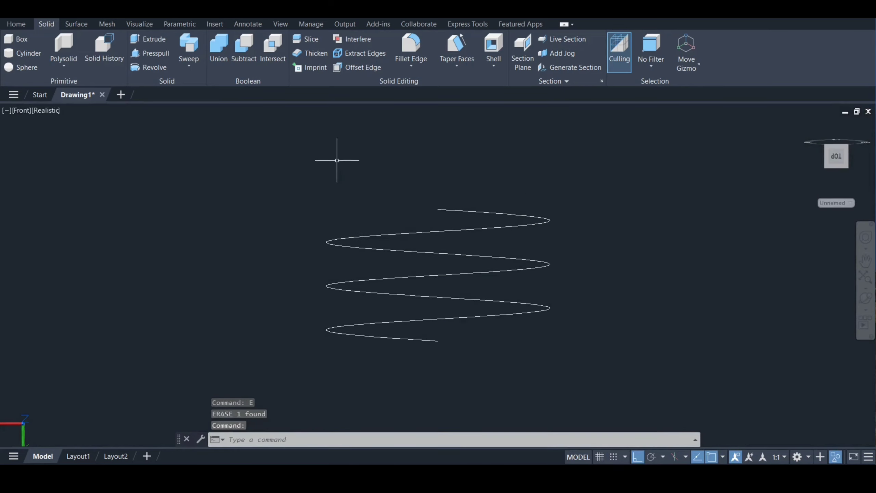
pyautogui.click(365, 238)
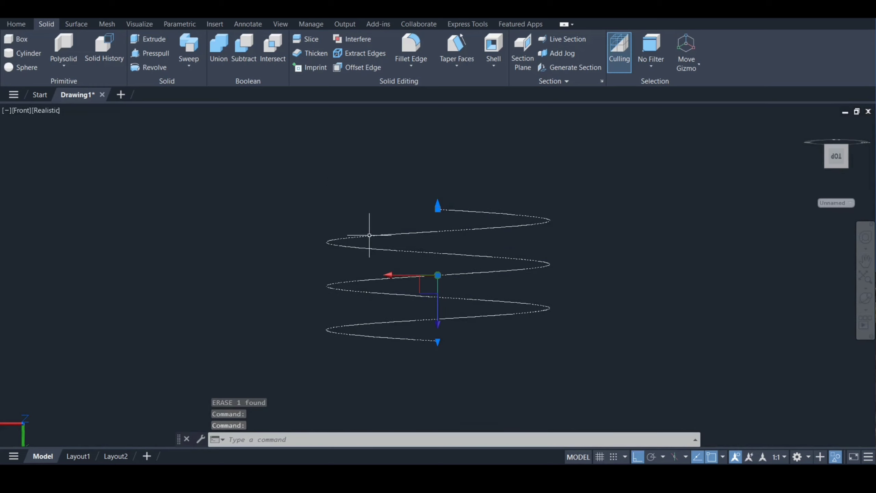
pyautogui.press('Escape')
pyautogui.click(361, 249)
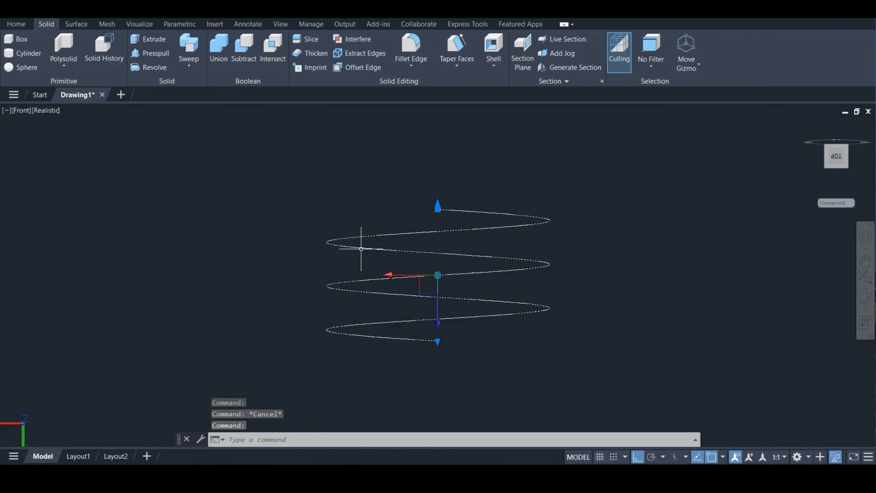
pyautogui.rightClick(121, 187)
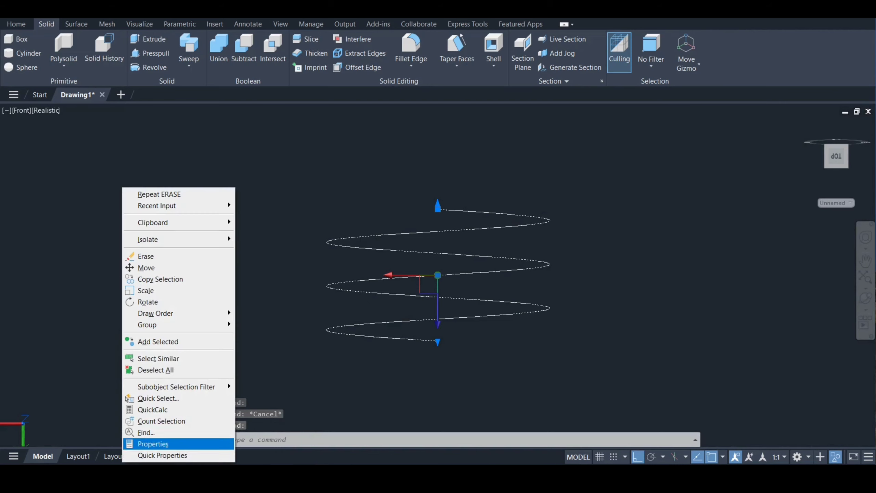
pyautogui.click(153, 444)
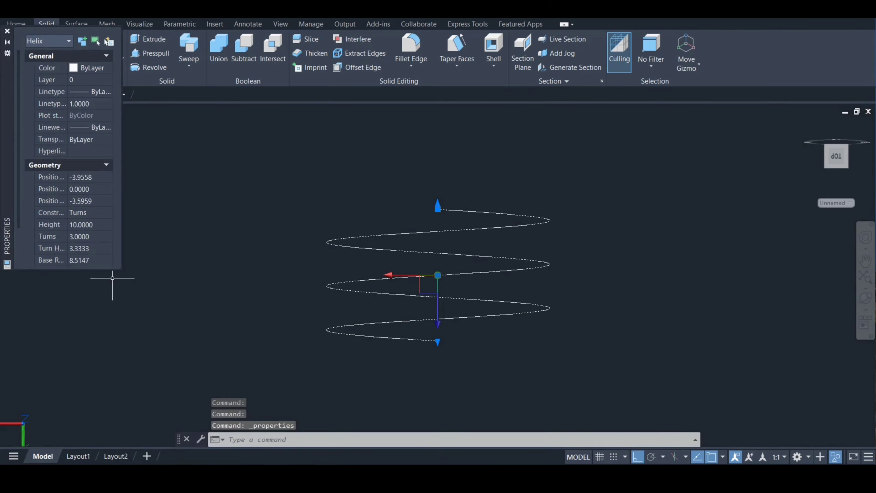
pyautogui.click(83, 236)
pyautogui.write('20')
pyautogui.press('Tab')
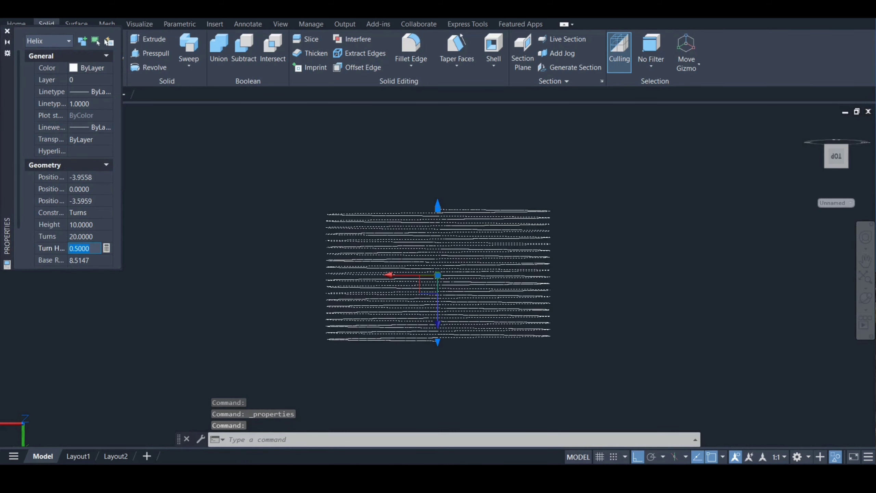
pyautogui.moveTo(7, 138); pyautogui.dragTo(9, 138)
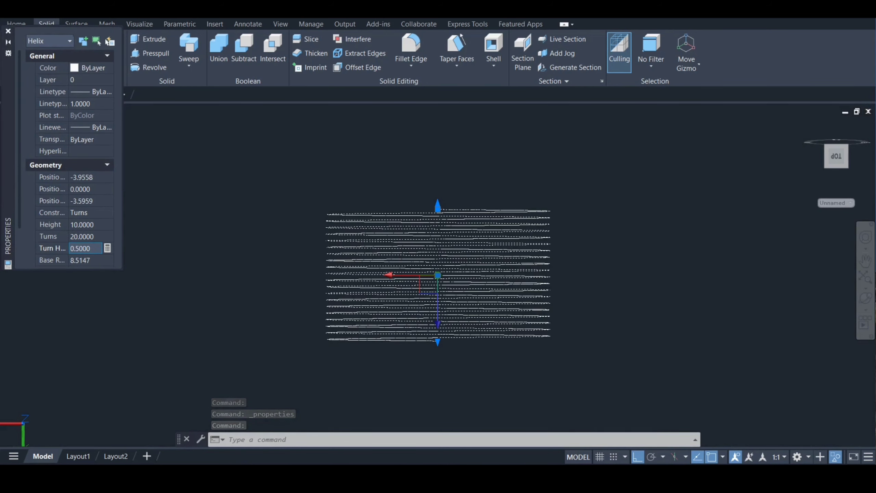
pyautogui.click(8, 31)
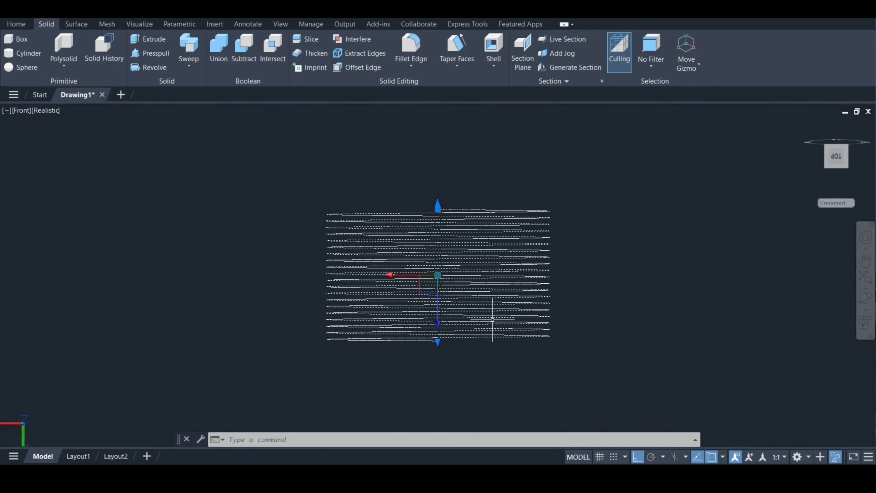
# Step: Set the right-side view with the helix axis upright and align the UCS to the current view
pyautogui.press('Escape')
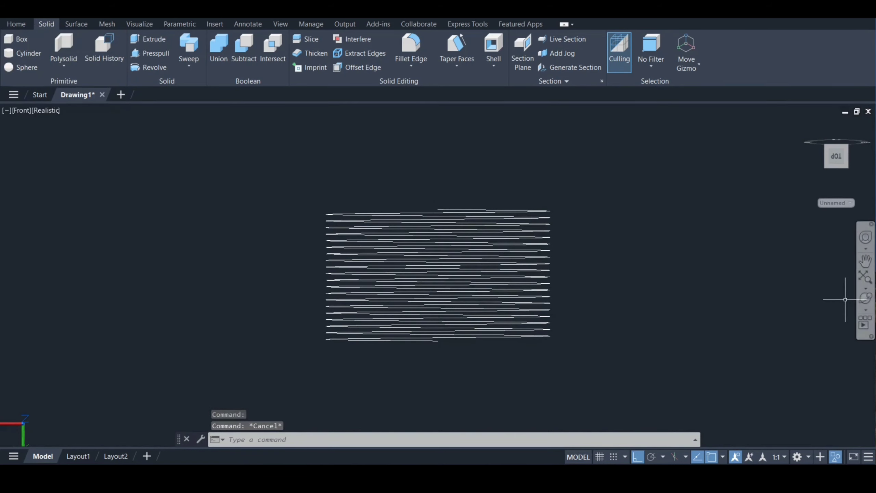
pyautogui.click(866, 298)
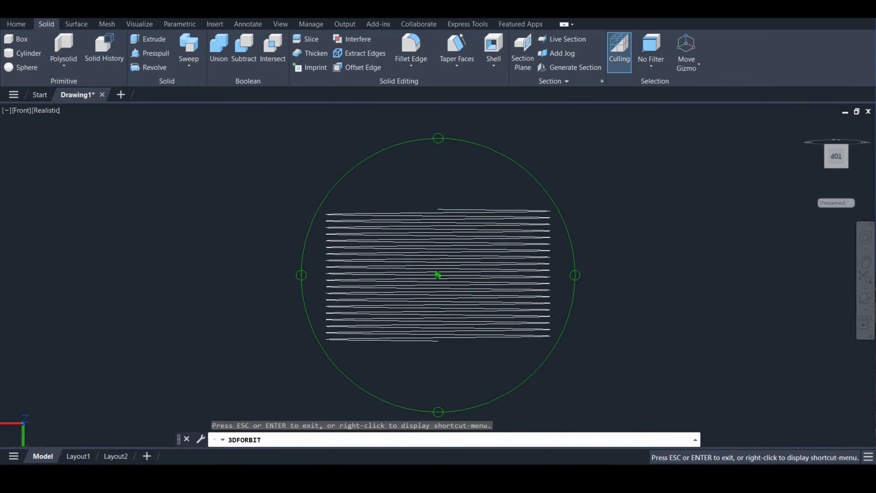
pyautogui.moveTo(407, 328); pyautogui.dragTo(484, 324)
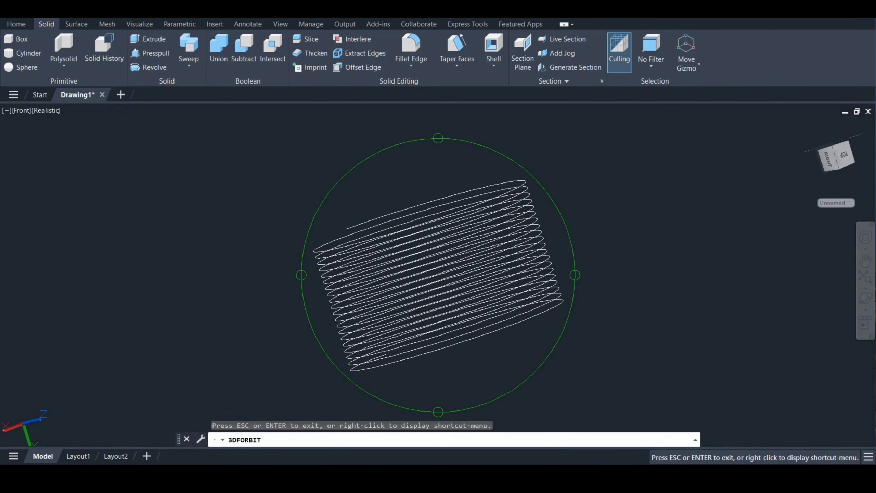
pyautogui.moveTo(414, 311); pyautogui.dragTo(468, 286)
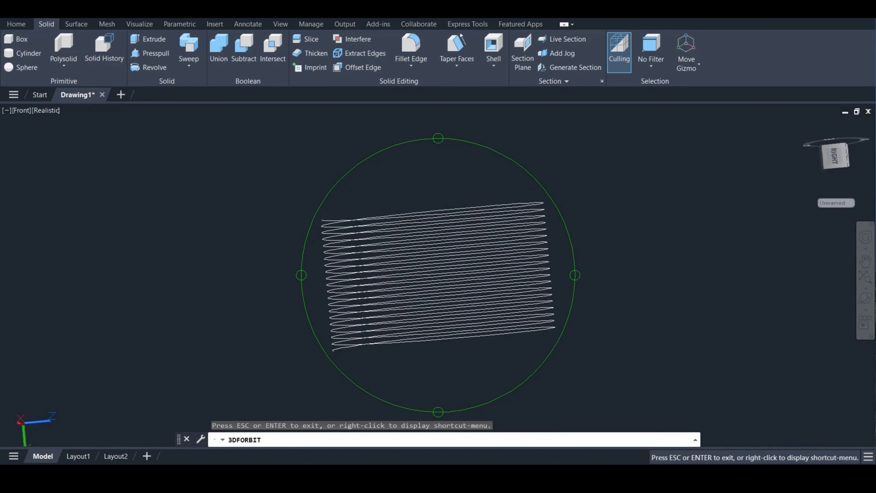
pyautogui.moveTo(604, 273); pyautogui.dragTo(604, 285)
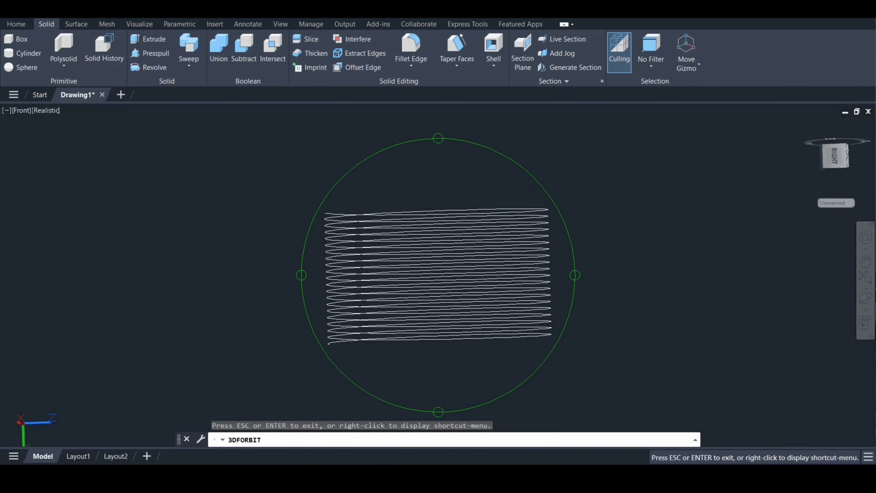
pyautogui.moveTo(455, 287); pyautogui.dragTo(450, 288)
pyautogui.press('Escape')
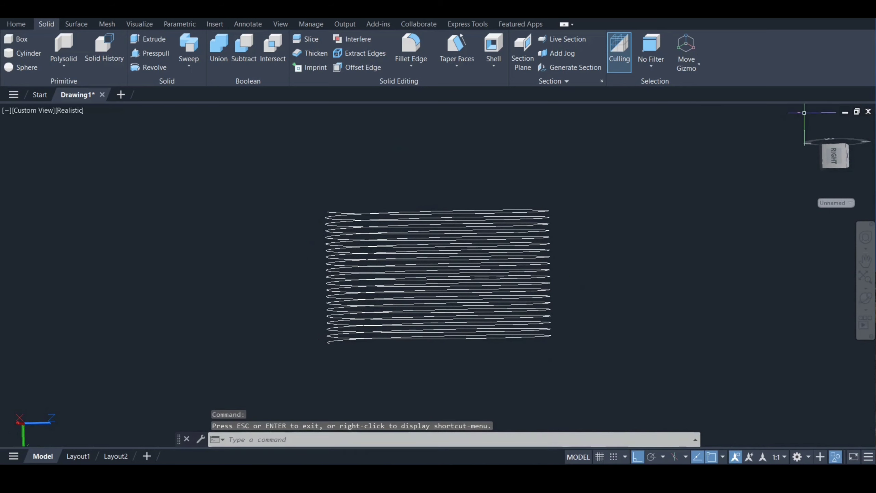
pyautogui.click(834, 156)
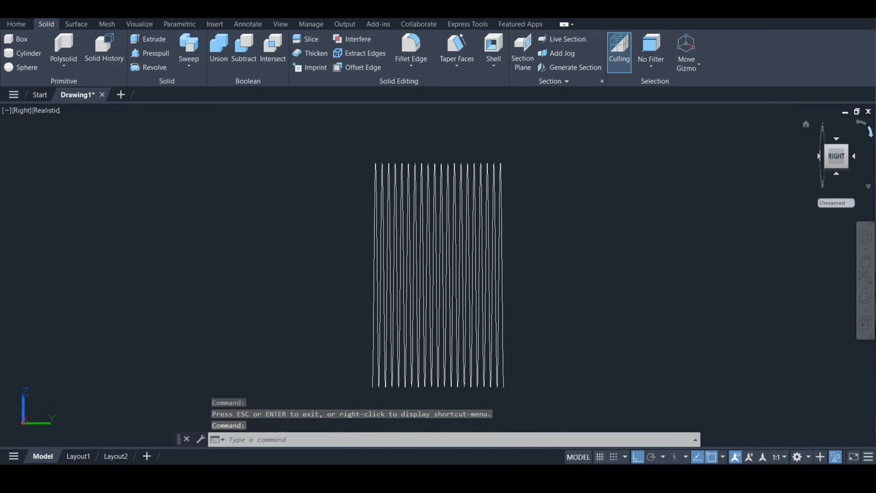
pyautogui.click(870, 130)
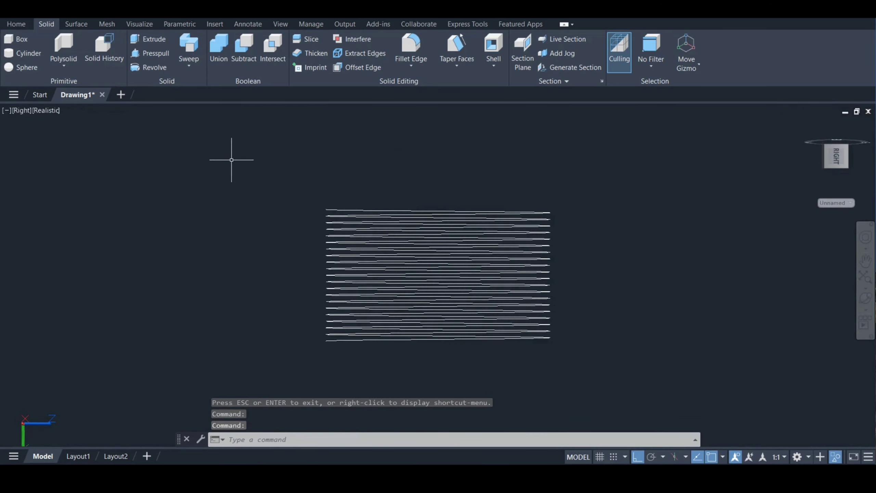
pyautogui.write('ucs')
pyautogui.press('Return')
pyautogui.press('Return')
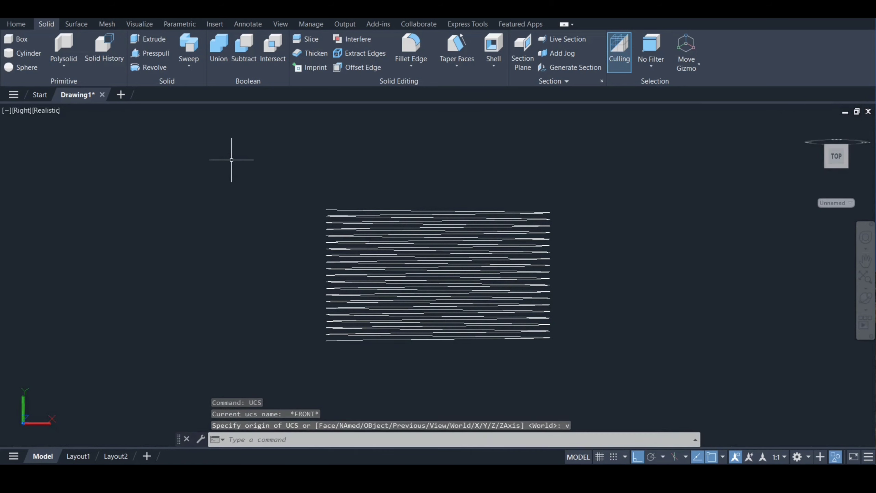
# Step: Draw a three-sided polygon centred on the helix's upper end, inscribed in a circle of radius 0.28
pyautogui.scroll(3, 318, 159)
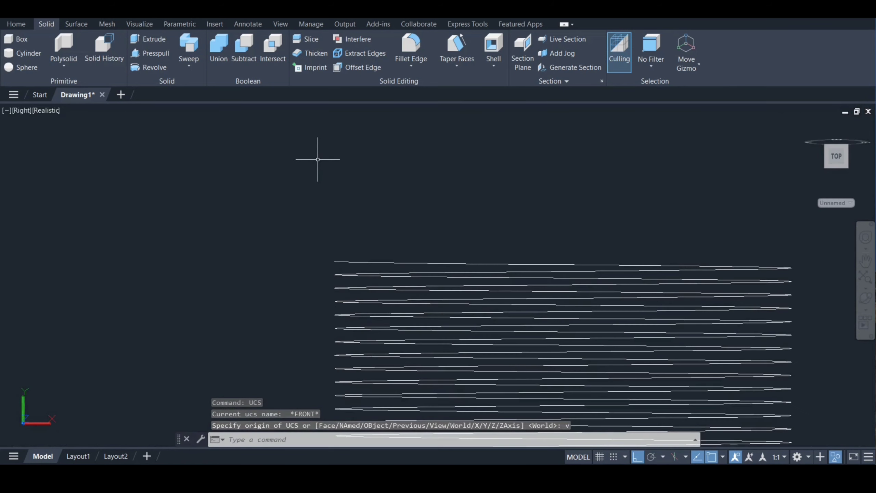
pyautogui.write('po')
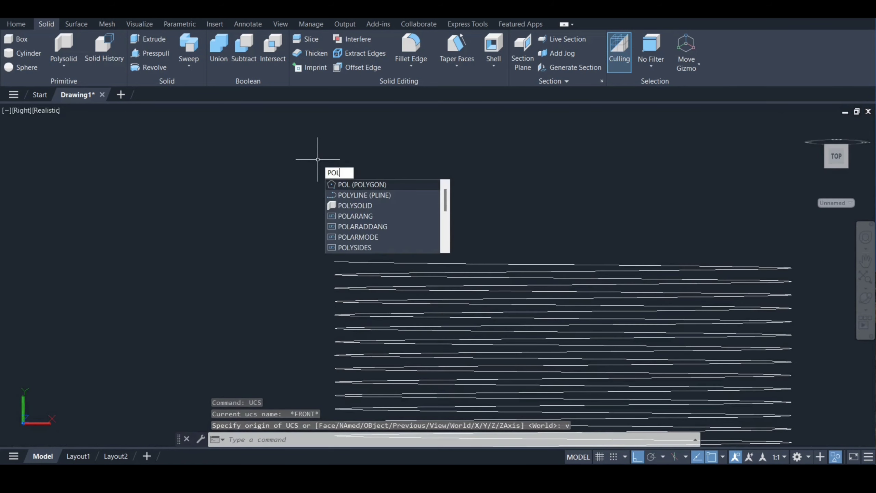
pyautogui.press('Return')
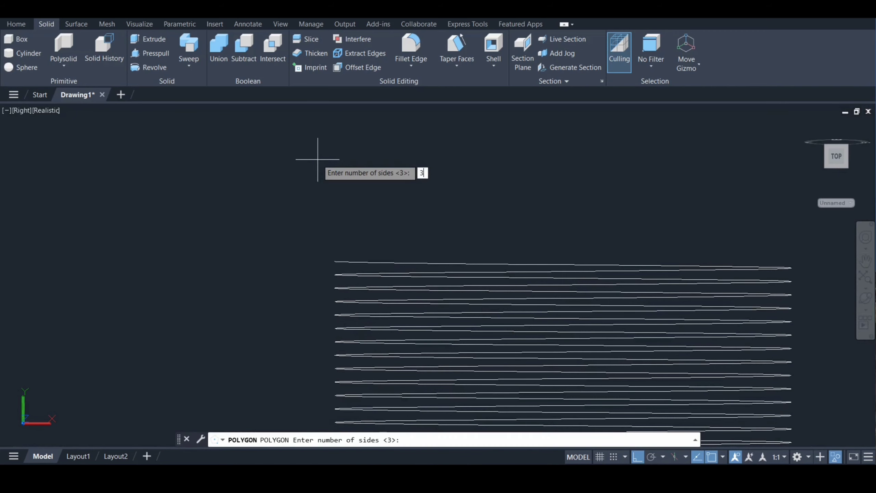
pyautogui.press('Return')
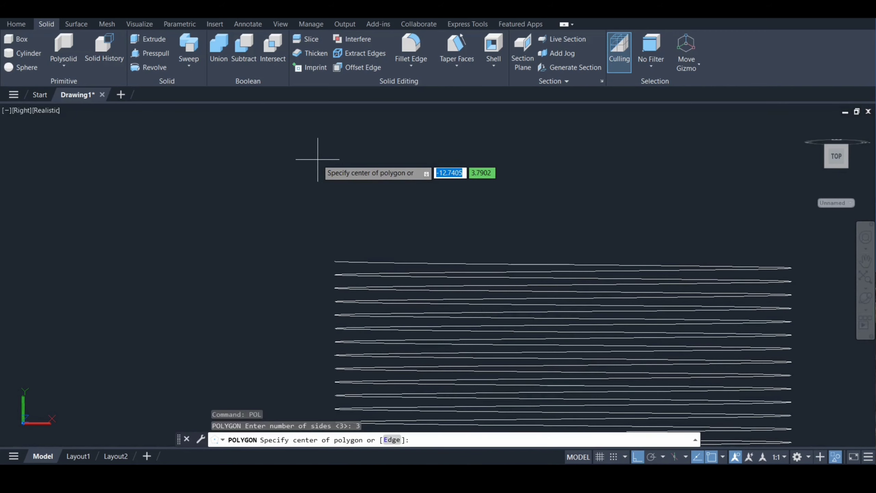
pyautogui.click(335, 261)
pyautogui.press('Return')
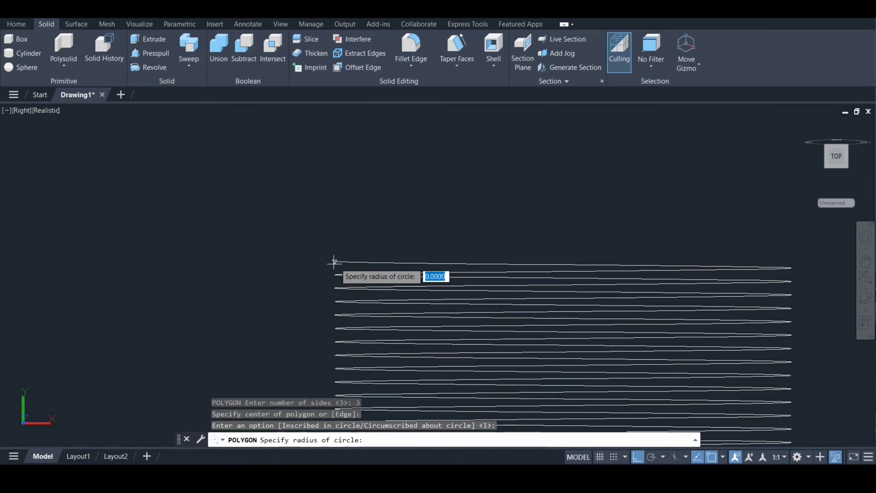
pyautogui.write('0')
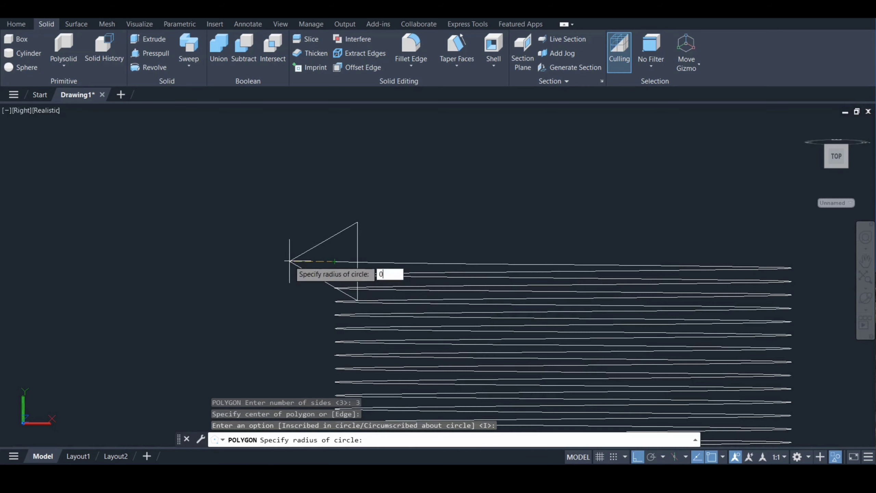
pyautogui.write('.28')
pyautogui.press('Return')
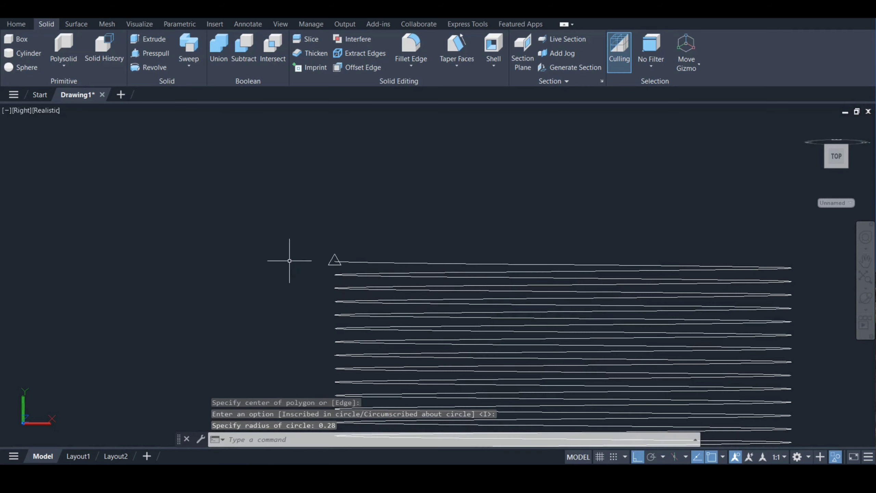
# Step: Rotate the triangle 90 degrees about the helix's upper end so that it points outward from the helix
pyautogui.write('rp')
pyautogui.press('BackSpace')
pyautogui.press('Escape')
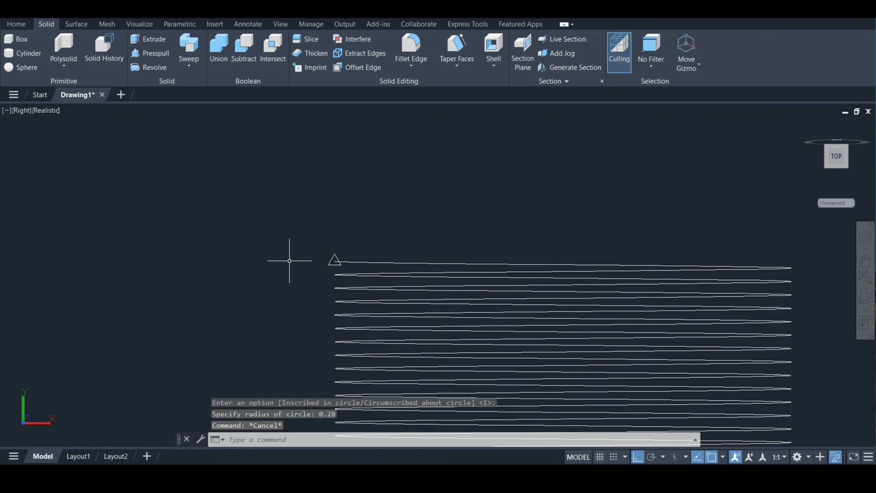
pyautogui.write('ro')
pyautogui.press('Return')
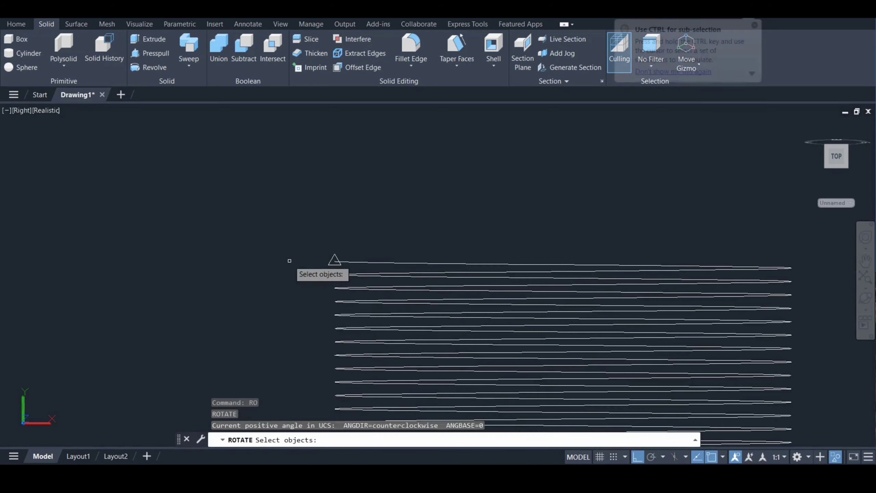
pyautogui.click(333, 260)
pyautogui.press('Return')
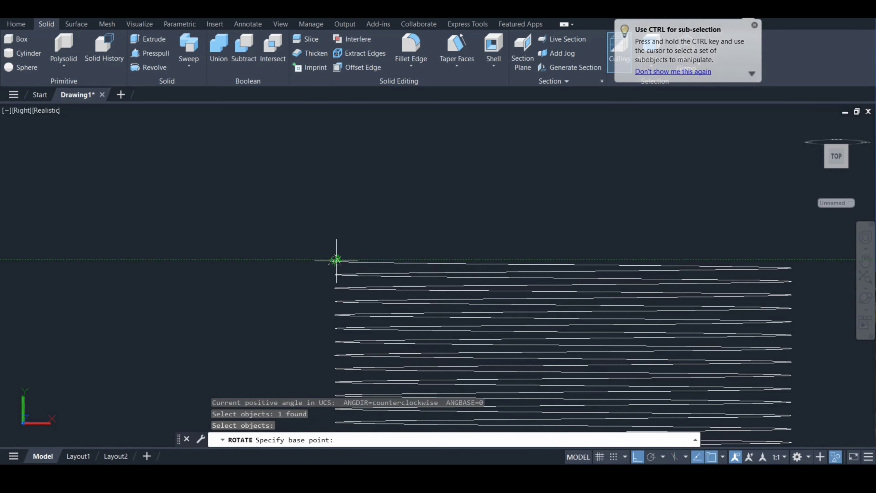
pyautogui.click(335, 260)
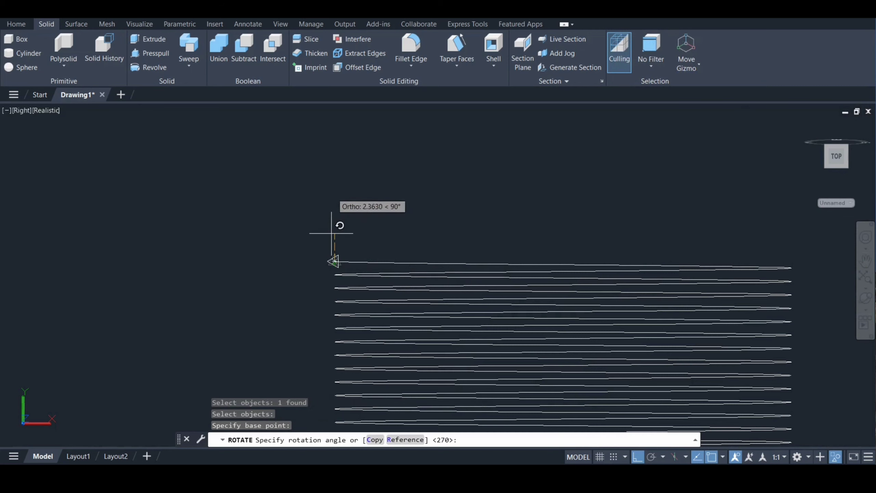
pyautogui.click(332, 233)
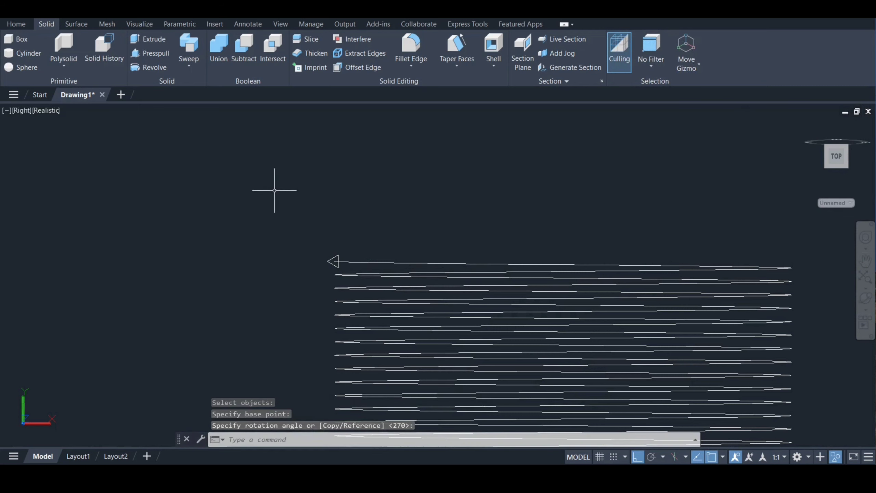
# Step: Sweep the triangle along the helix to form a solid thread
pyautogui.write('SWEEP')
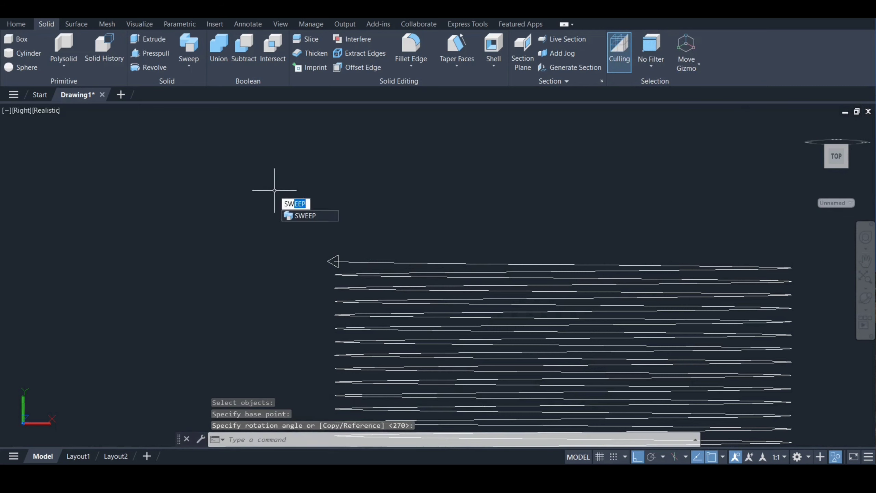
pyautogui.press('Return')
pyautogui.click(336, 259)
pyautogui.press('Return')
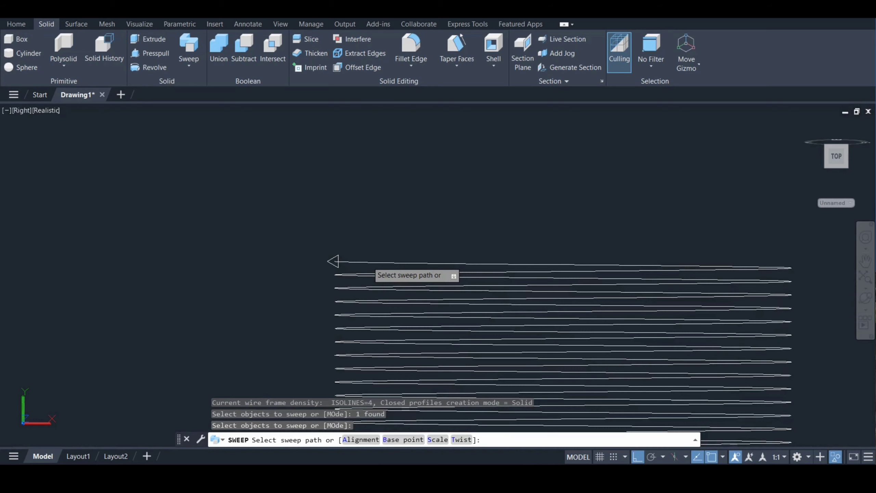
pyautogui.click(368, 266)
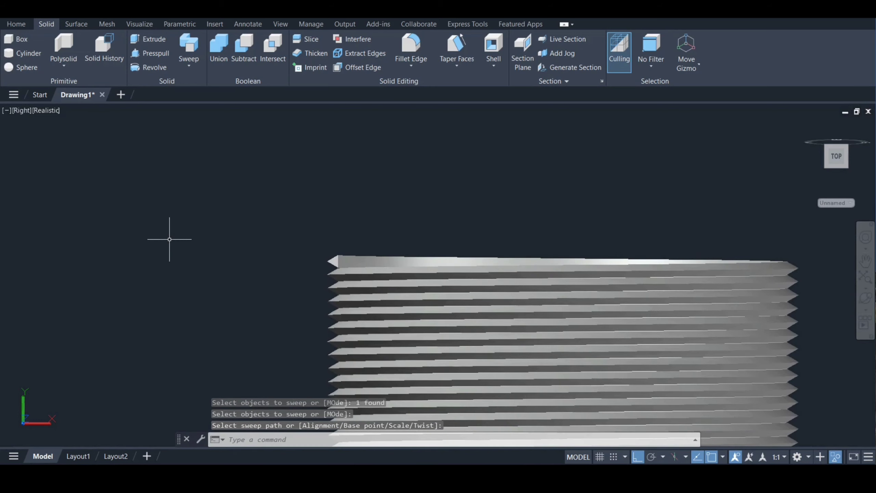
pyautogui.scroll(-2, 207, 228)
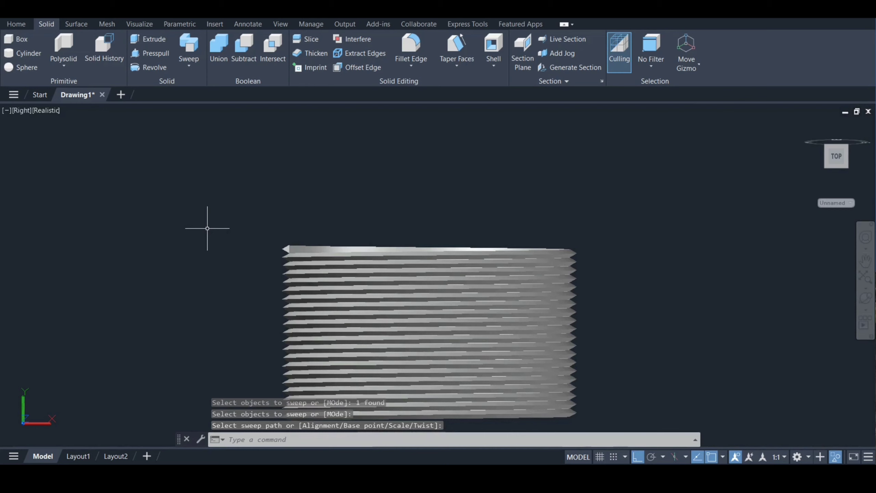
# Step: End object isolation to bring back the hidden cross fitting
pyautogui.click(167, 197)
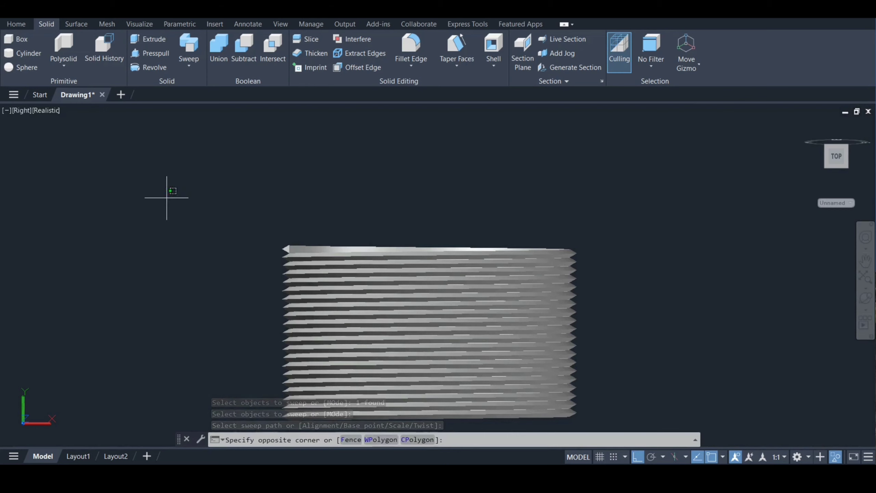
pyautogui.click(167, 197)
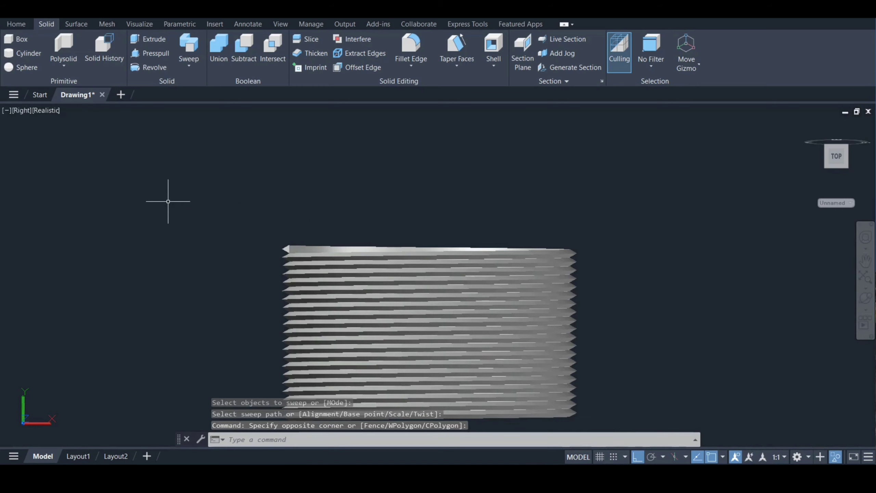
pyautogui.rightClick(168, 200)
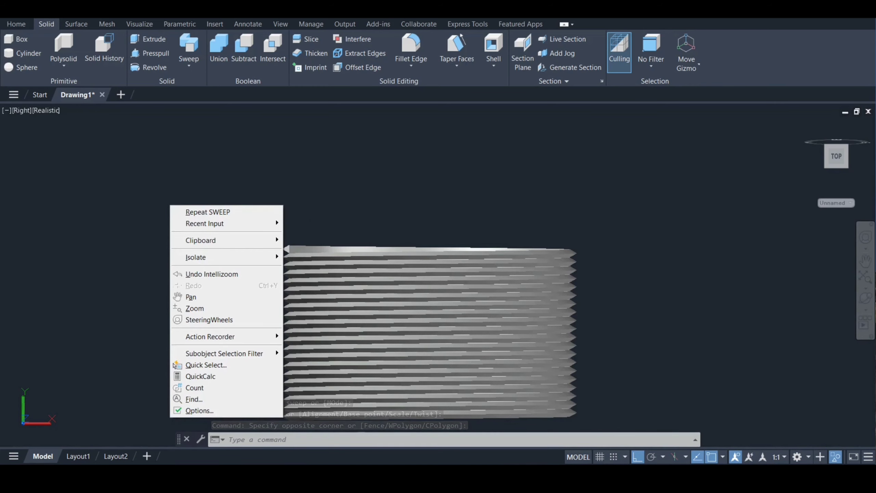
pyautogui.moveTo(262, 258)
pyautogui.click(326, 280)
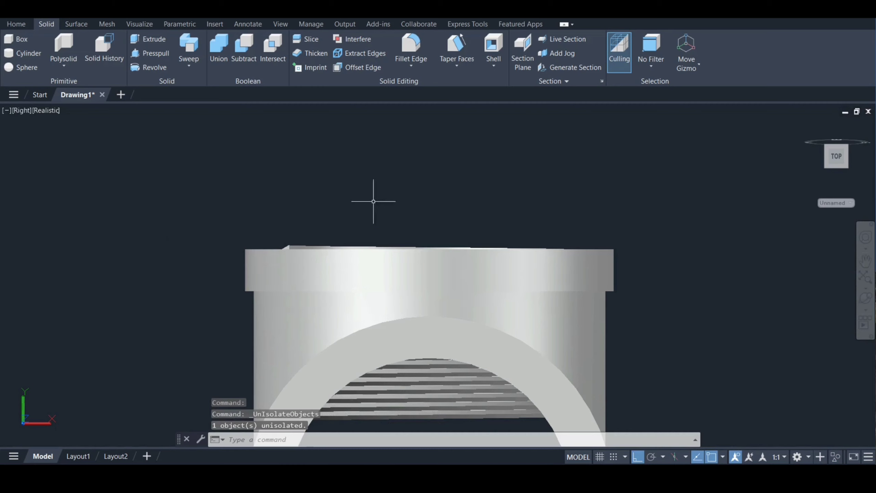
# Step: Move the swept thread 1 unit along its axis, outward through the fitting's opening
pyautogui.click(413, 407)
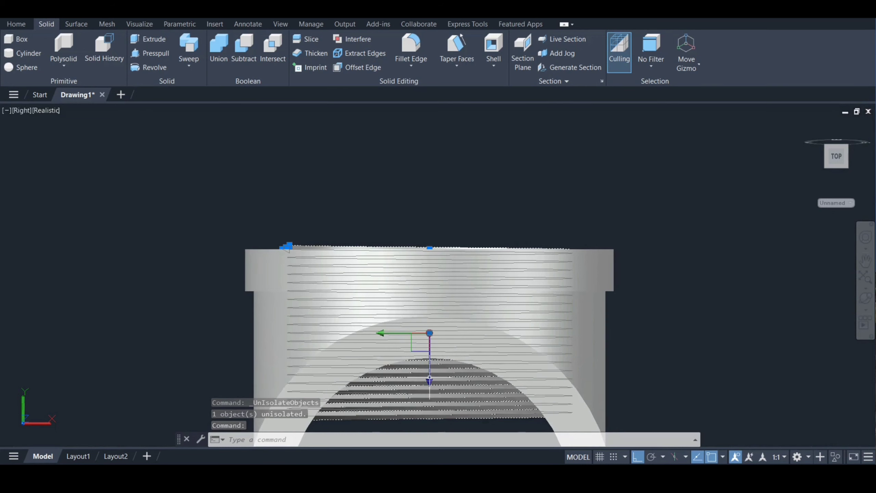
pyautogui.click(430, 370)
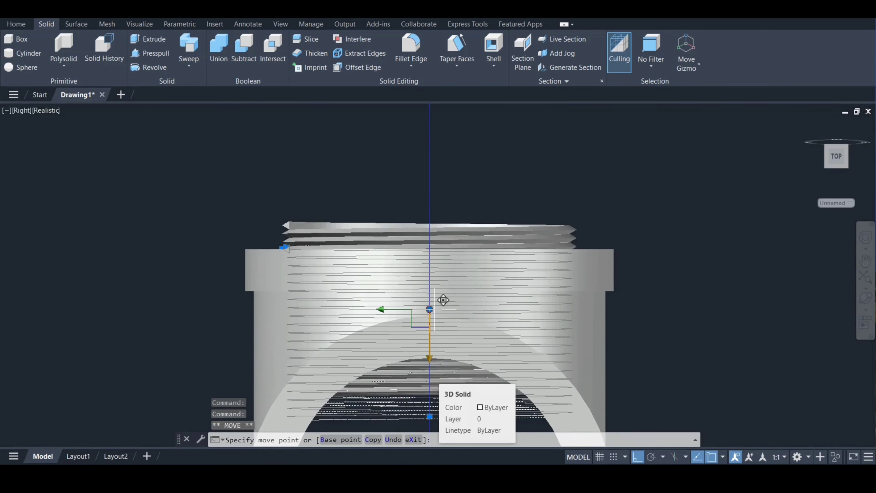
pyautogui.write('1')
pyautogui.press('Return')
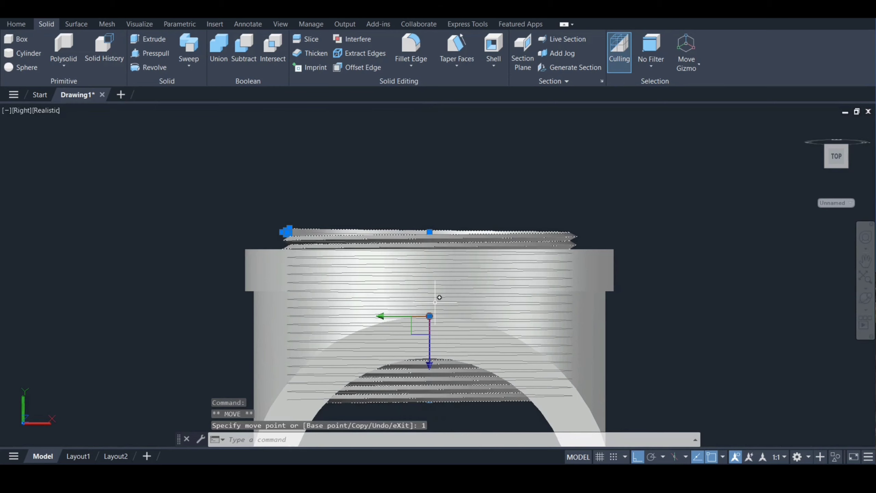
pyautogui.press('Escape')
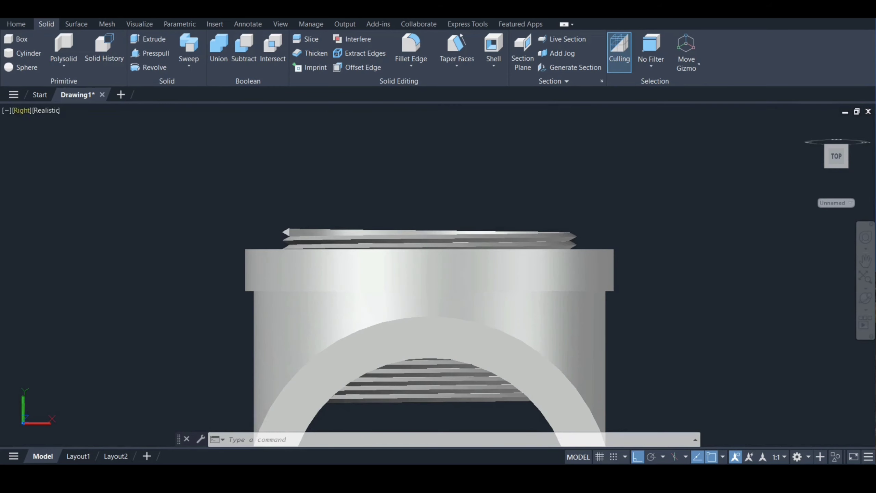
# Step: Switch to the front view with the whole cross fitting in sight
pyautogui.click(21, 111)
pyautogui.click(55, 187)
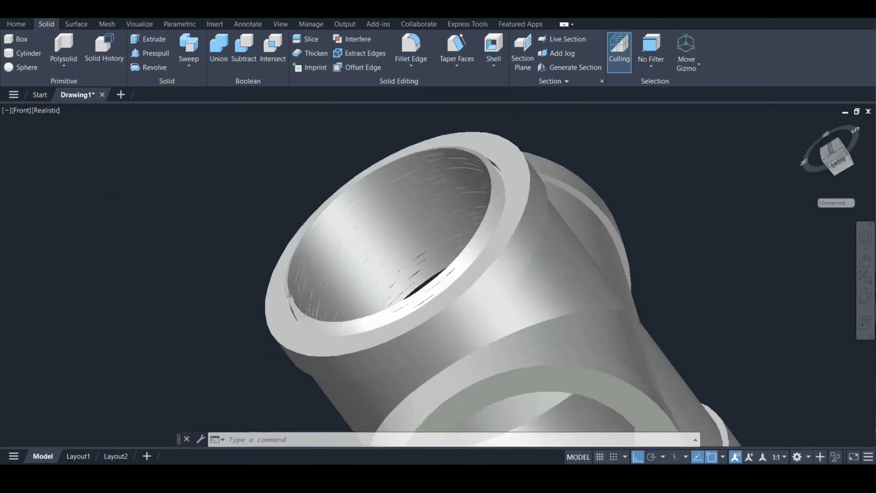
pyautogui.scroll(-2, 454, 247)
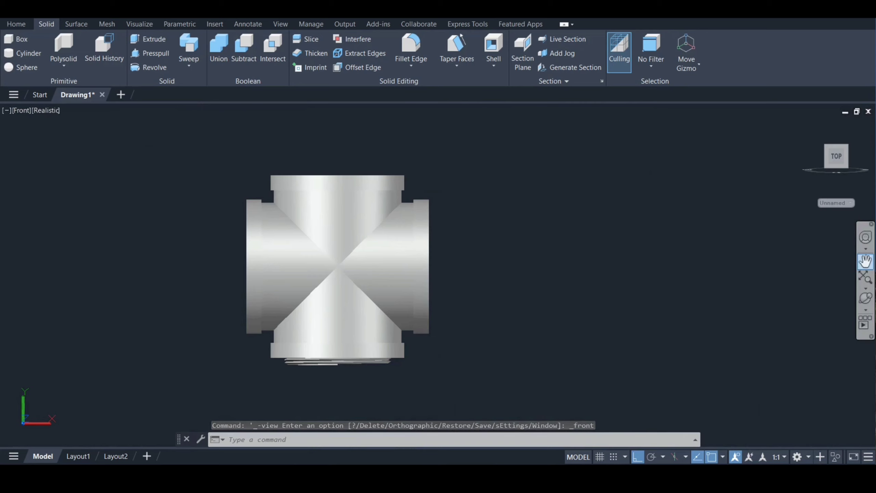
# Step: Create a polar array of the swept thread around the cross fitting's centre with 4 items
pyautogui.click(866, 261)
pyautogui.moveTo(339, 299); pyautogui.dragTo(444, 320)
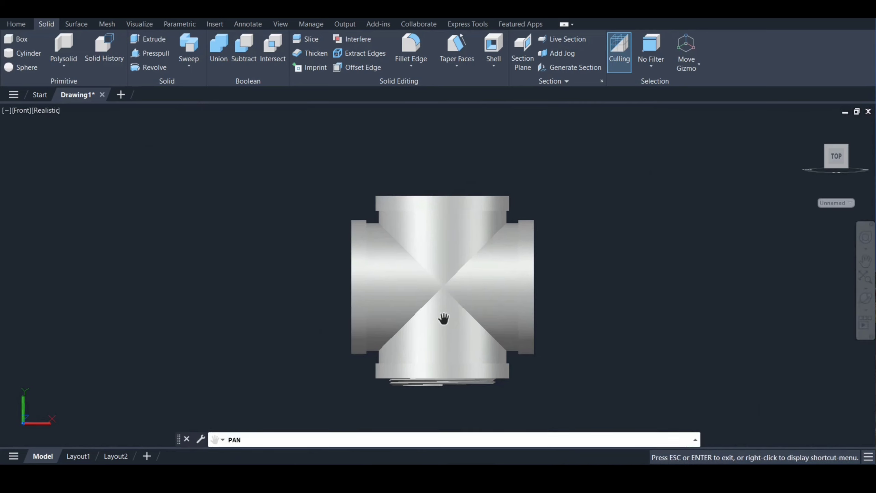
pyautogui.press('Escape')
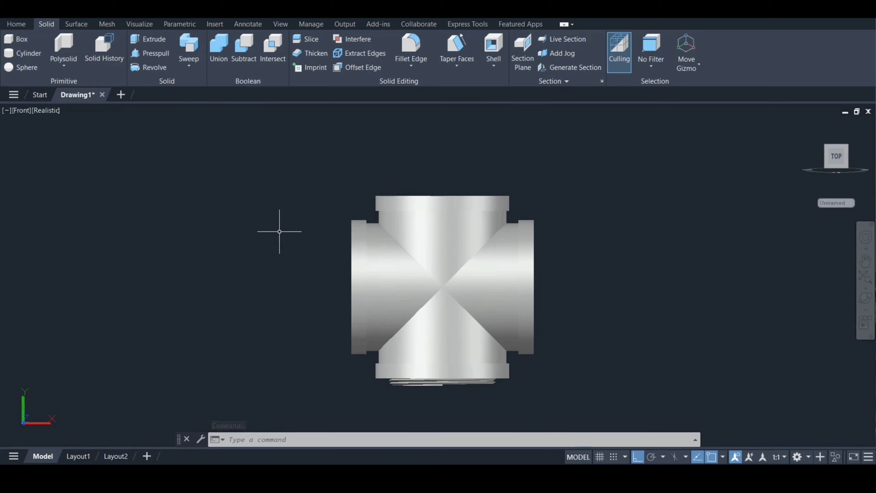
pyautogui.write('arraypolar')
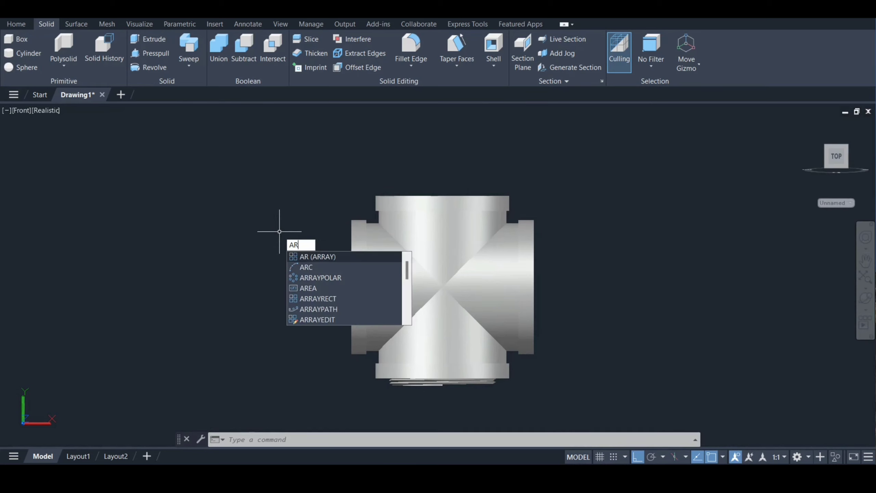
pyautogui.press('Return')
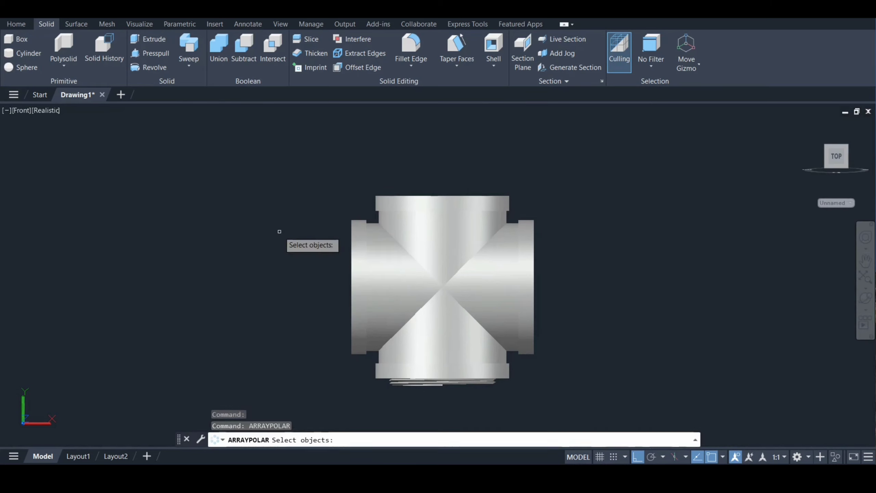
pyautogui.click(403, 382)
pyautogui.press('Return')
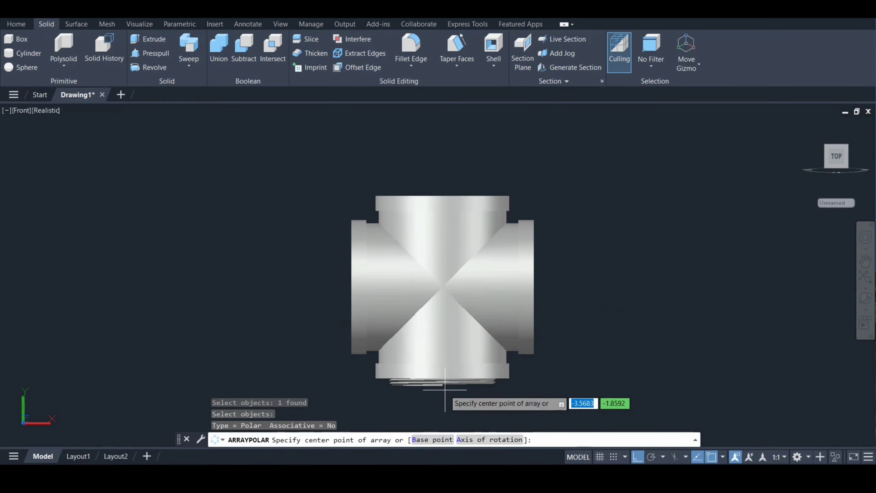
pyautogui.click(444, 288)
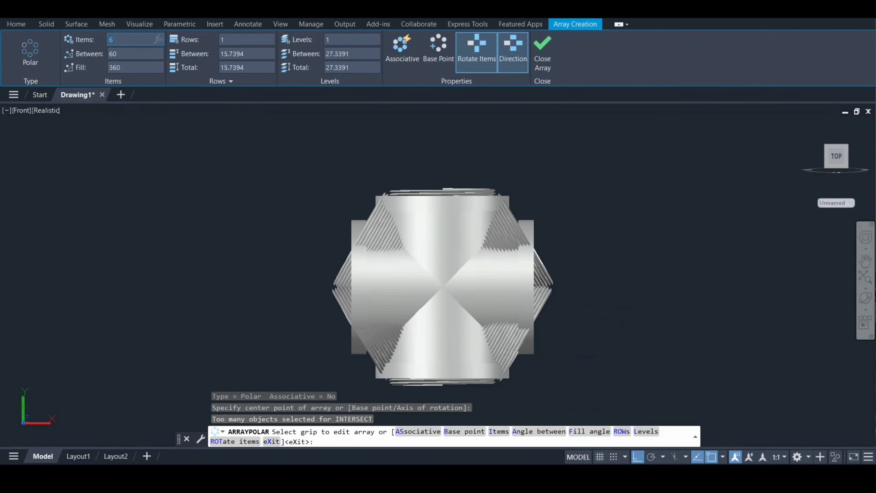
pyautogui.write('4')
pyautogui.press('Return')
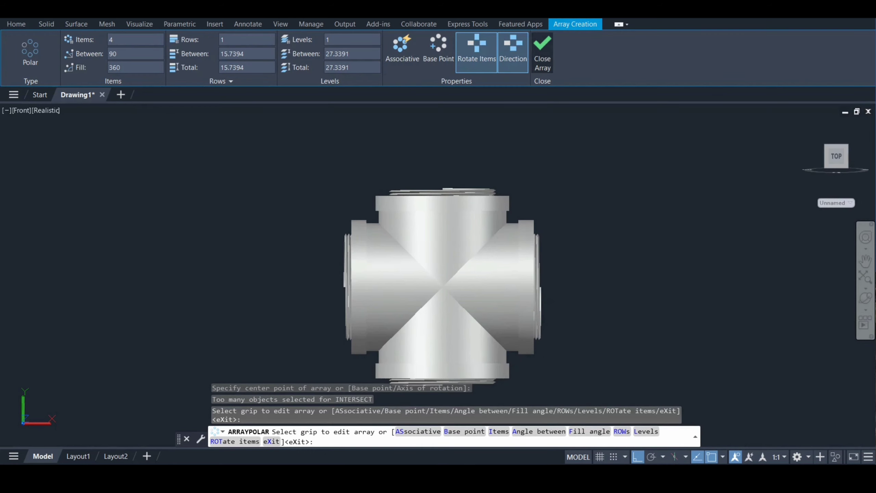
pyautogui.click(542, 55)
# Step: Subtract the four arrayed threads from the cross fitting to cut internal threads into its openings
pyautogui.write('su')
pyautogui.press('Return')
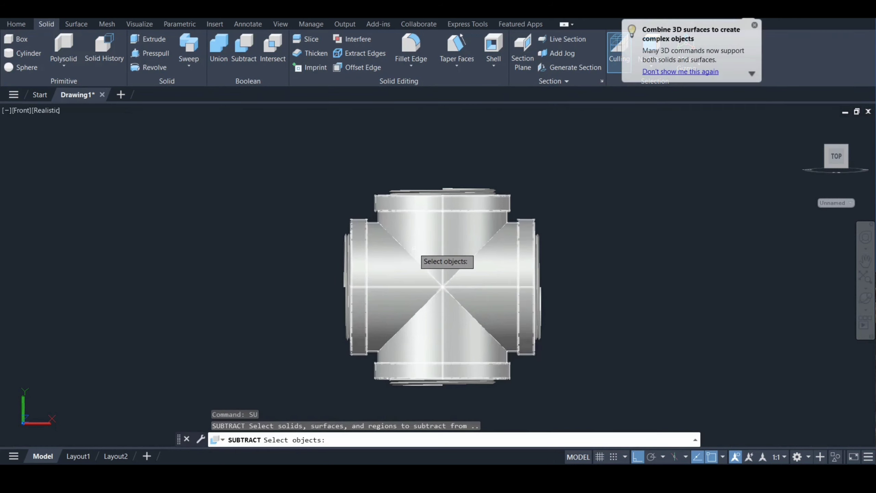
pyautogui.click(414, 248)
pyautogui.press('Return')
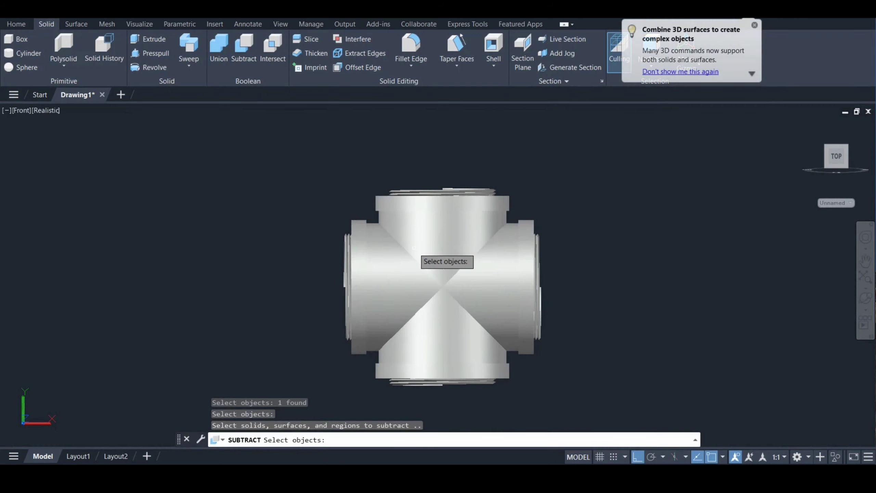
pyautogui.click(437, 189)
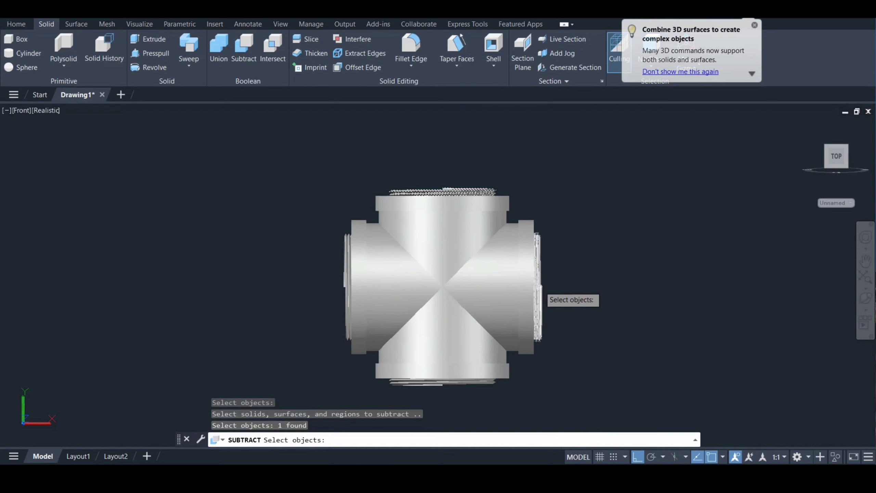
pyautogui.click(539, 289)
pyautogui.click(442, 383)
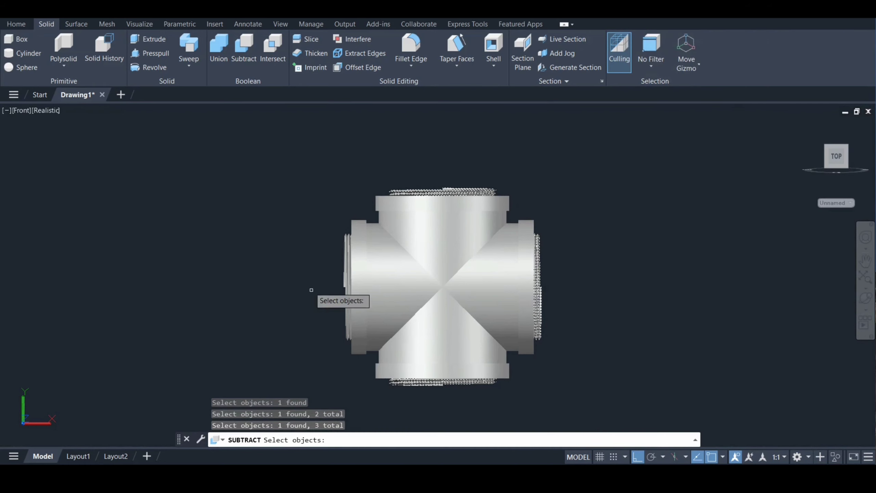
pyautogui.click(347, 281)
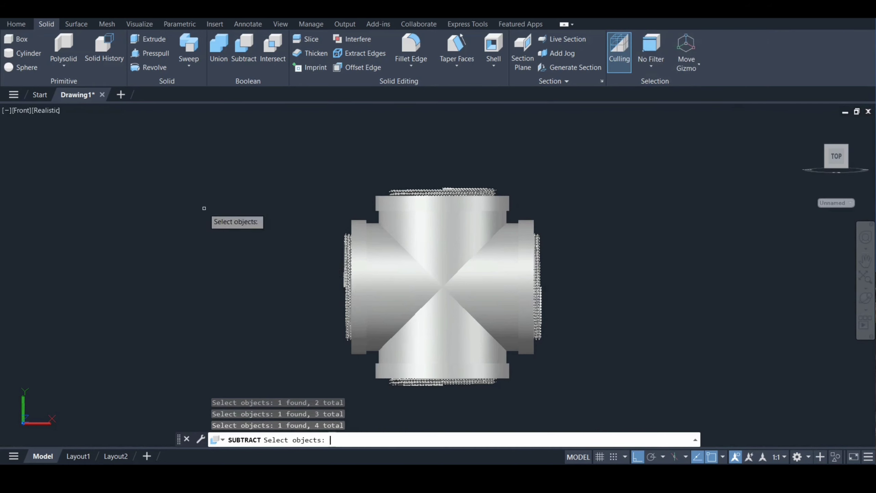
pyautogui.press('Return')
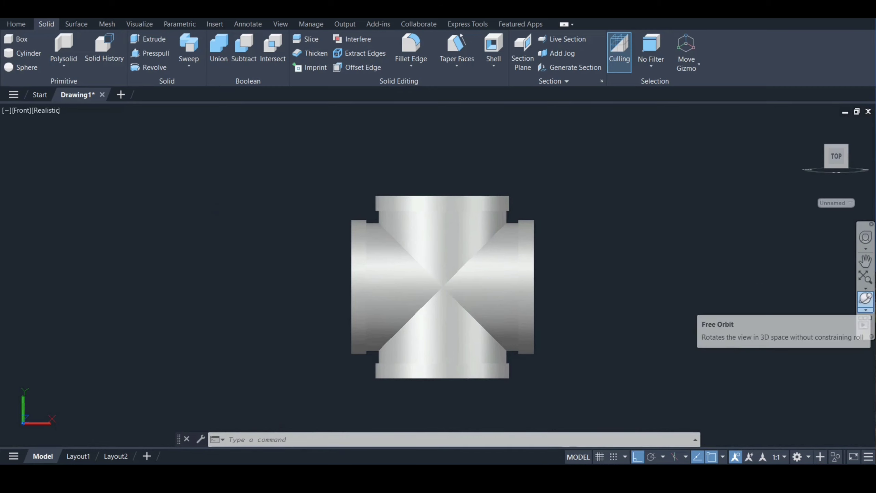
# Step: Fillet the four curved edges where the pipe branches intersect with a radius of 2
pyautogui.click(866, 298)
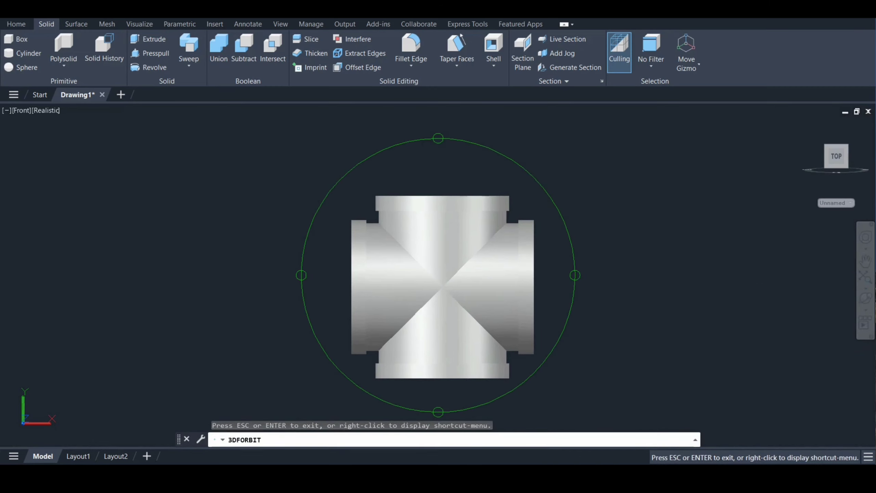
pyautogui.moveTo(537, 348); pyautogui.dragTo(545, 285)
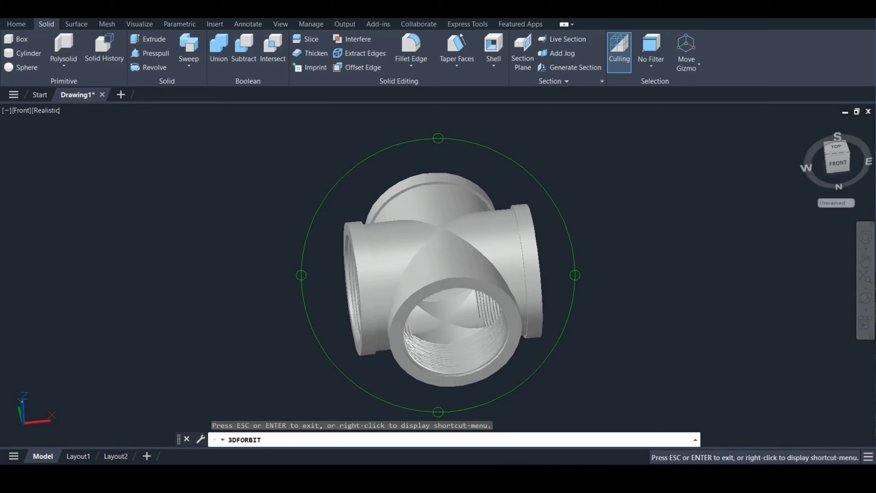
pyautogui.moveTo(455, 332)
pyautogui.mouseDown()
pyautogui.moveTo(483, 250)
pyautogui.moveTo(514, 247)
pyautogui.moveTo(506, 299)
pyautogui.moveTo(451, 318)
pyautogui.mouseUp()
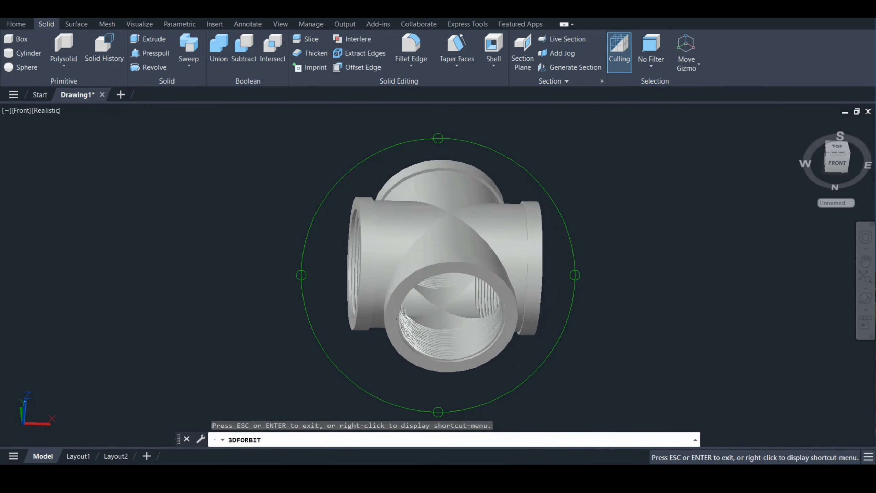
pyautogui.press('Escape')
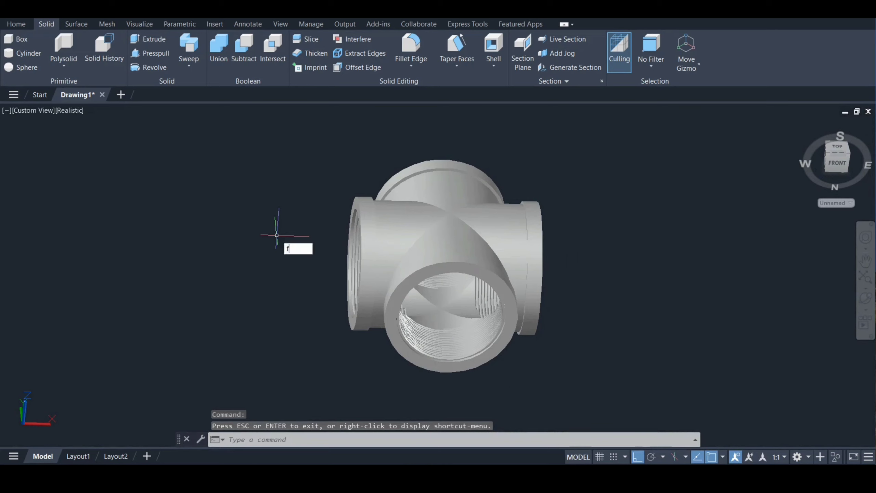
pyautogui.press('Down')
pyautogui.press('Return')
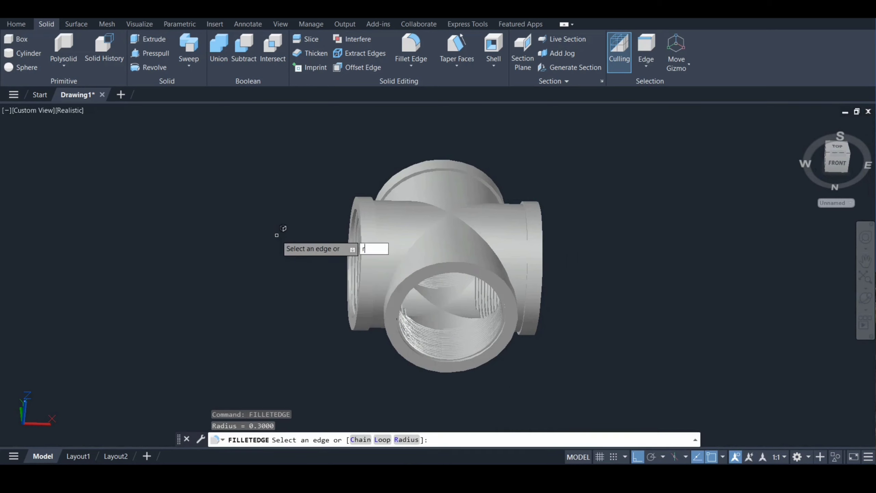
pyautogui.write('r')
pyautogui.press('Return')
pyautogui.press('Return')
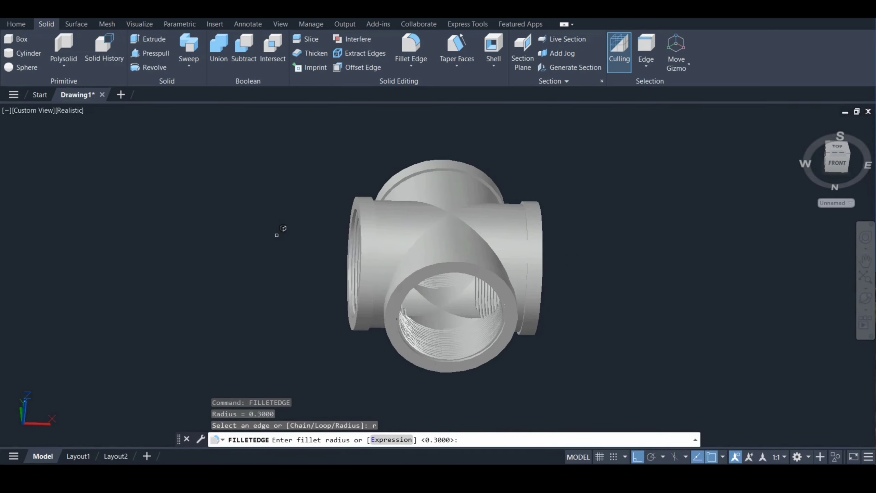
pyautogui.click(439, 207)
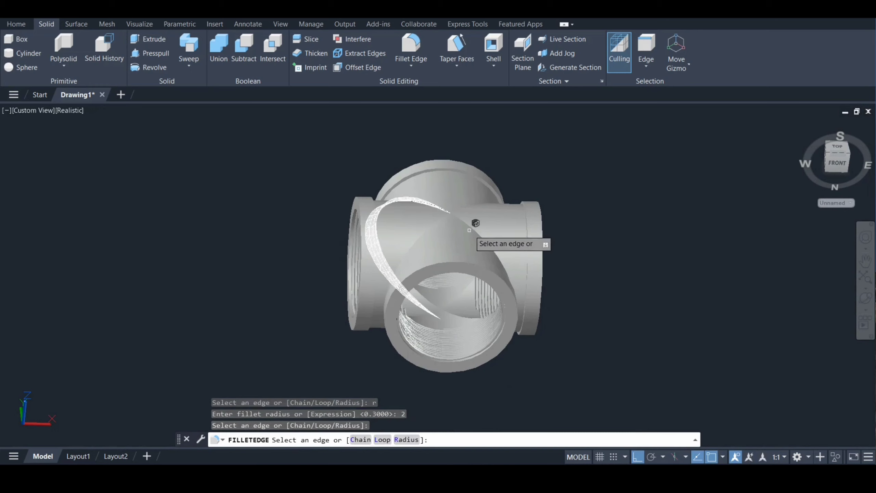
pyautogui.click(483, 223)
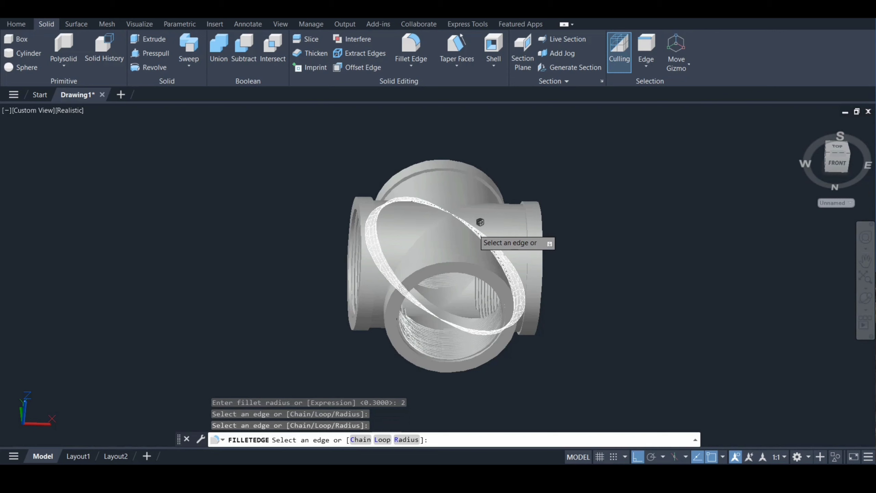
pyautogui.click(430, 225)
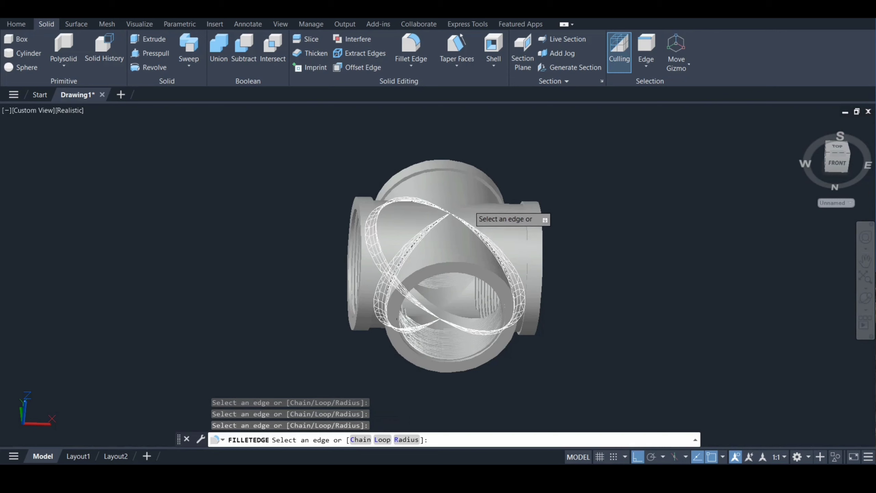
pyautogui.click(468, 206)
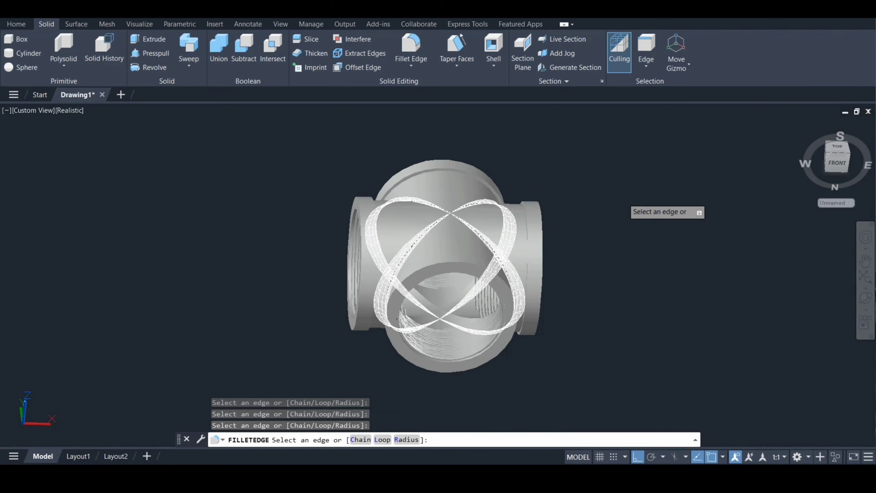
pyautogui.press('Return')
pyautogui.press('Return')
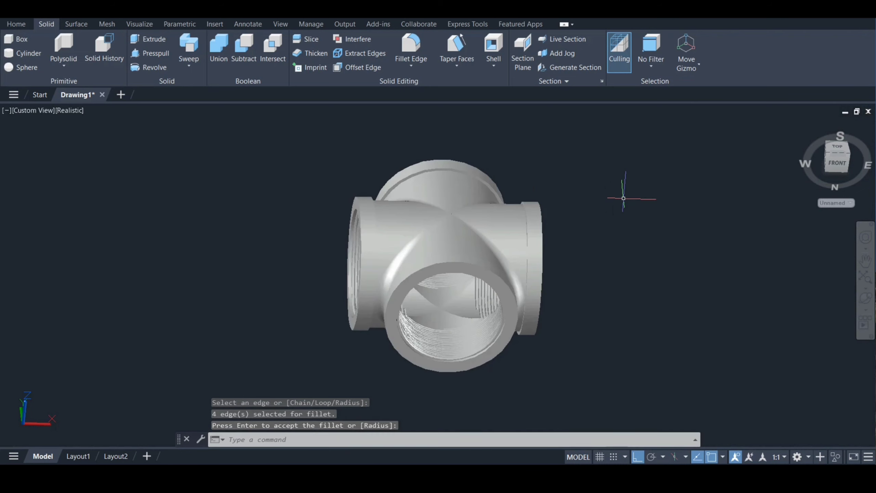
# Step: Fillet the body-facing circular edge of each of the four end collars with a radius of 0.3
pyautogui.write('filletedge')
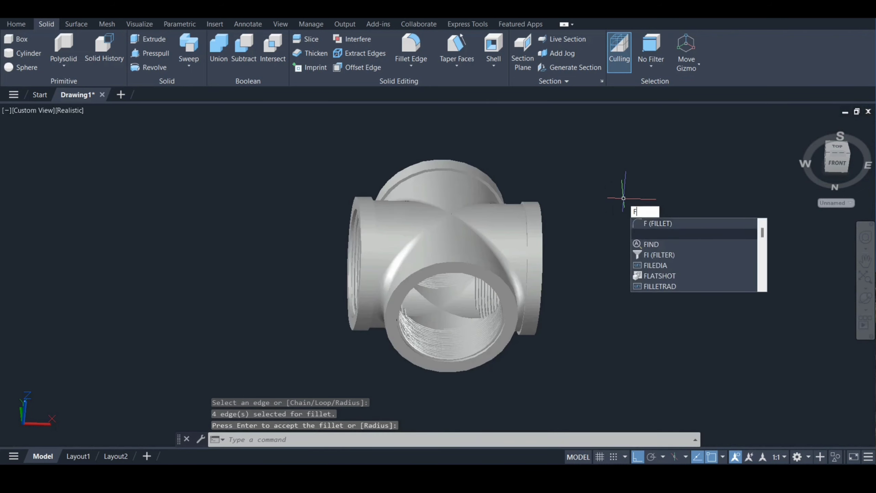
pyautogui.press('Return')
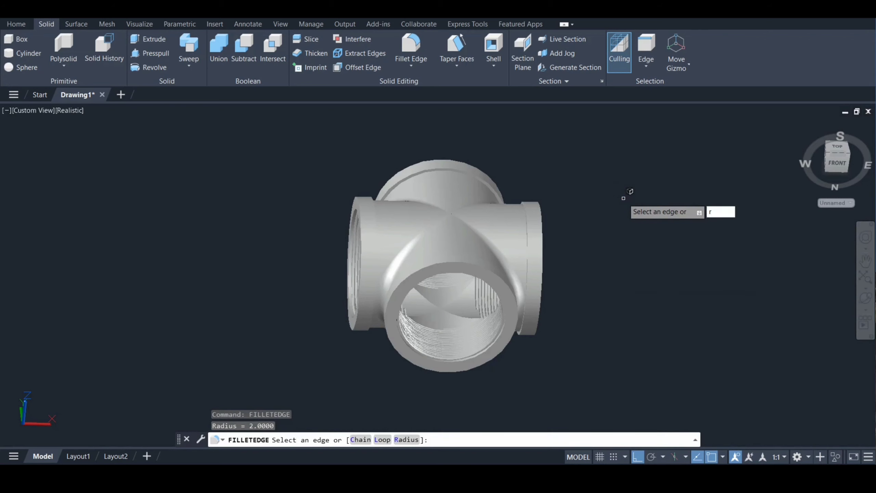
pyautogui.press('Return')
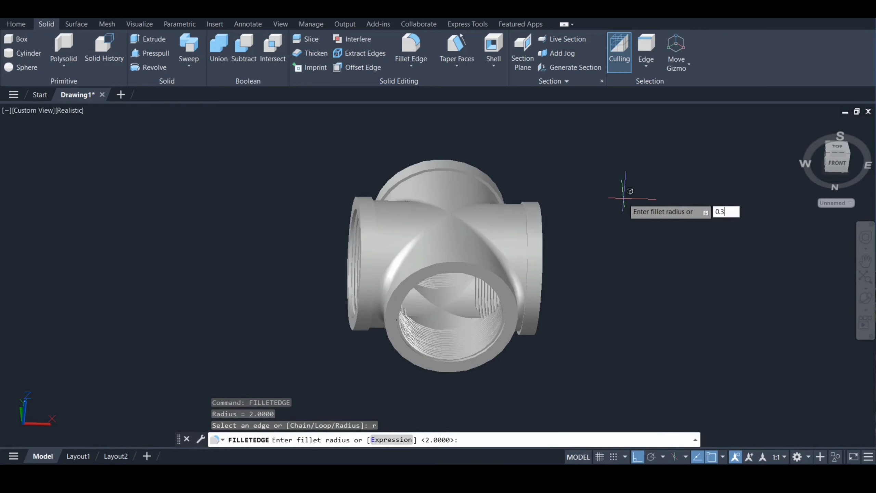
pyautogui.write('0.3')
pyautogui.press('Return')
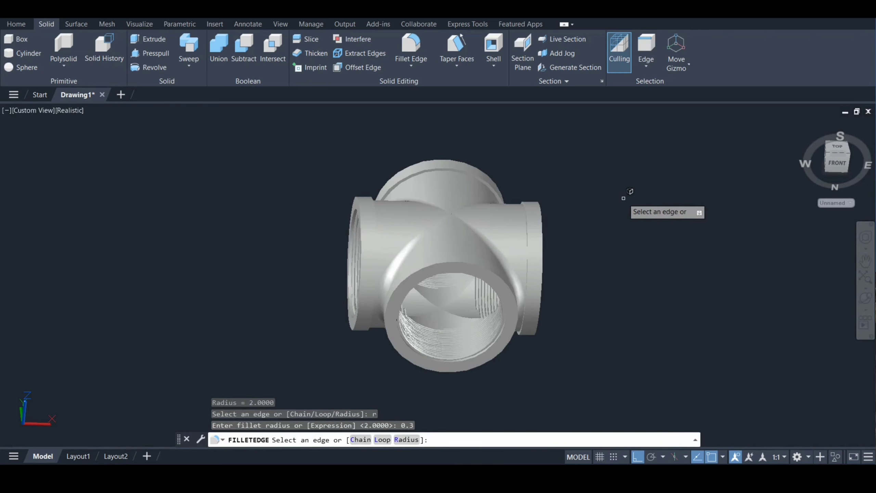
pyautogui.click(528, 226)
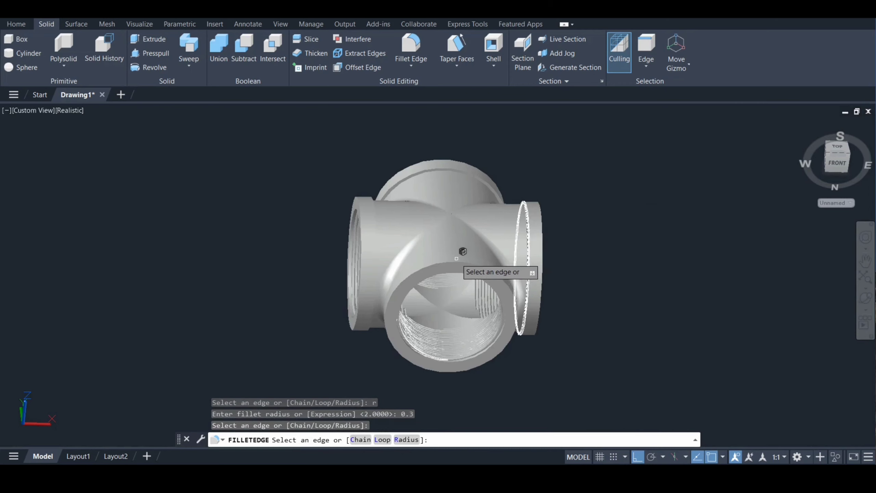
pyautogui.click(415, 258)
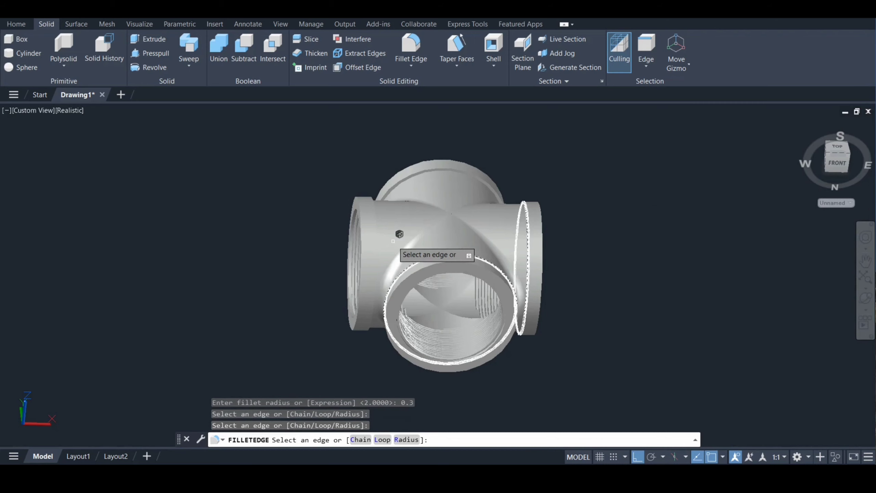
pyautogui.click(374, 223)
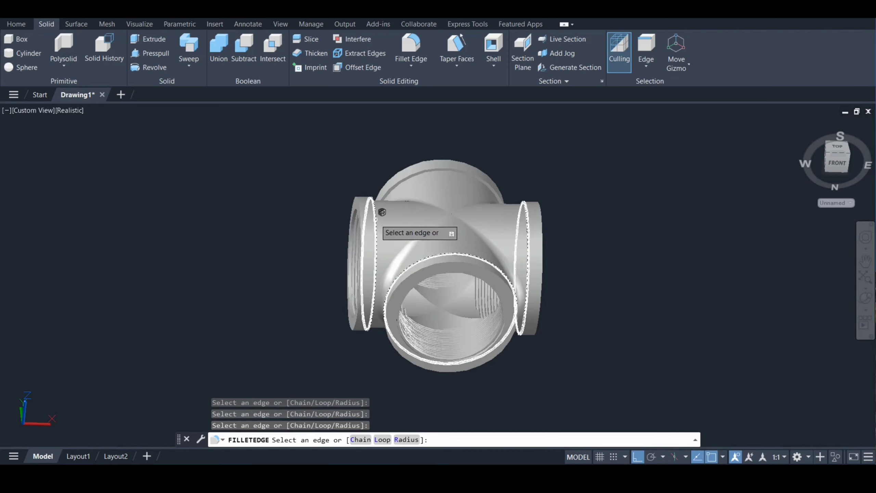
pyautogui.click(442, 170)
pyautogui.press('Return')
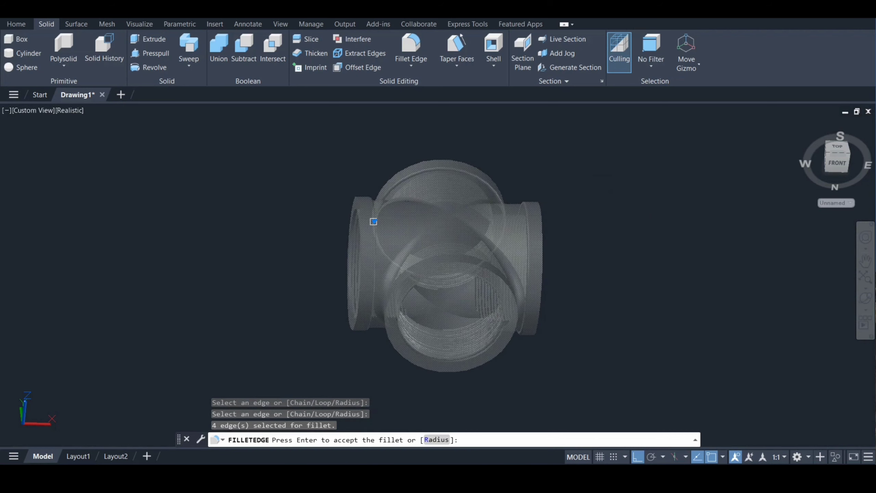
pyautogui.press('Return')
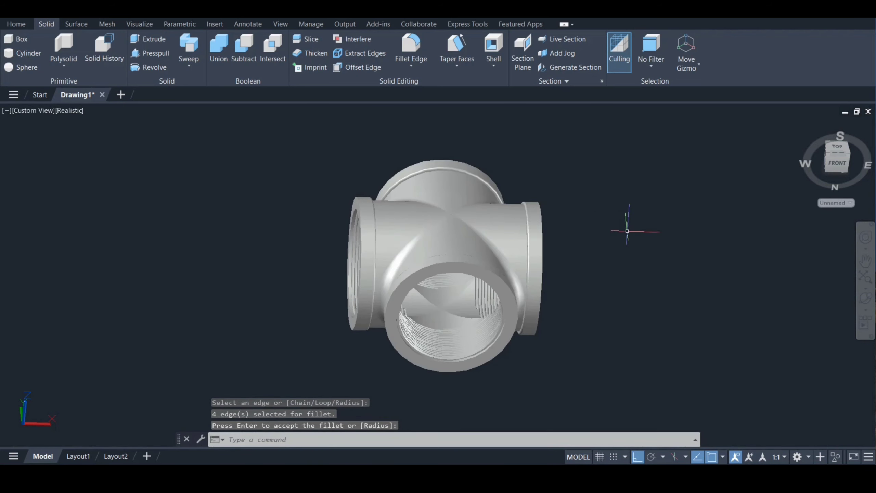
# Step: Apply the Satin - Goldenrod metallic paint material from the Autodesk Library to the entire cross fitting and close the materials browser
pyautogui.click(866, 298)
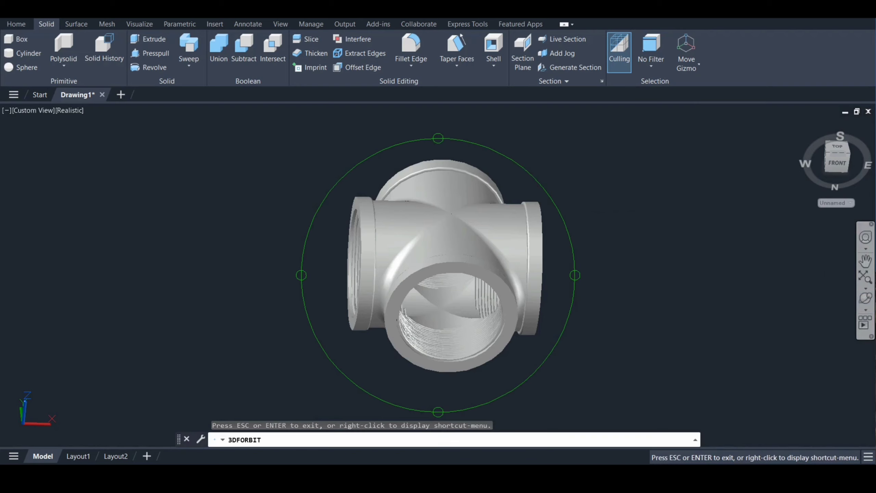
pyautogui.moveTo(546, 285); pyautogui.dragTo(352, 240)
pyautogui.moveTo(547, 271); pyautogui.dragTo(490, 311)
pyautogui.press('Escape')
pyautogui.write('rmat')
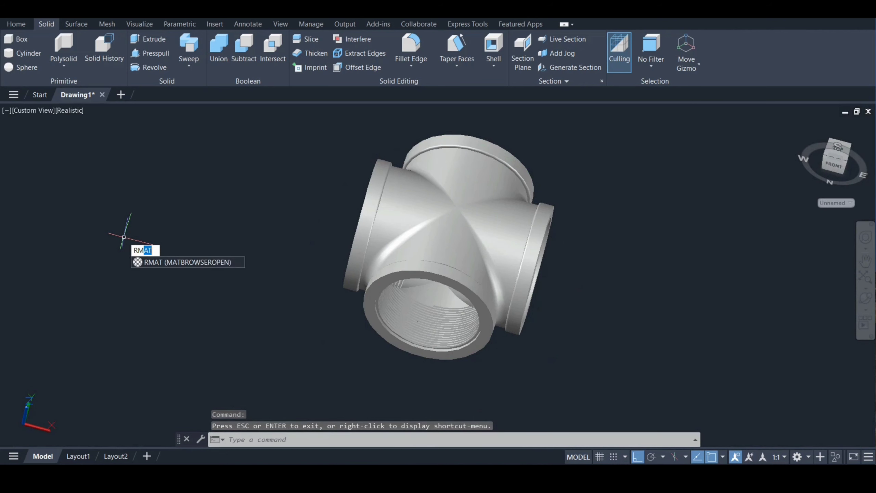
pyautogui.press('Return')
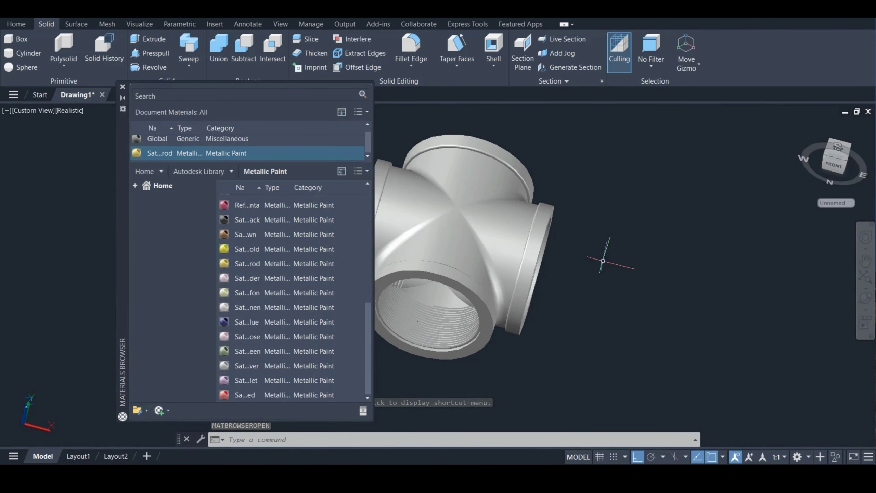
pyautogui.hotkey('ctrl', 'a')
pyautogui.scroll(1, 283, 260)
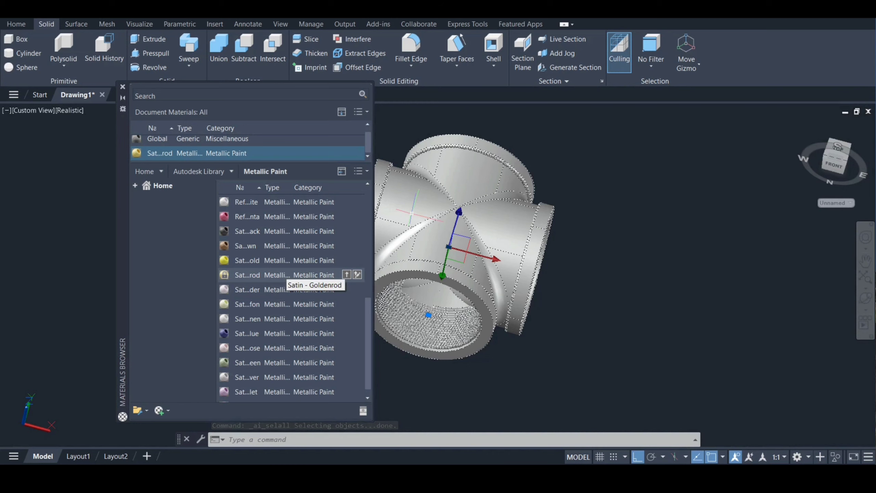
pyautogui.click(347, 275)
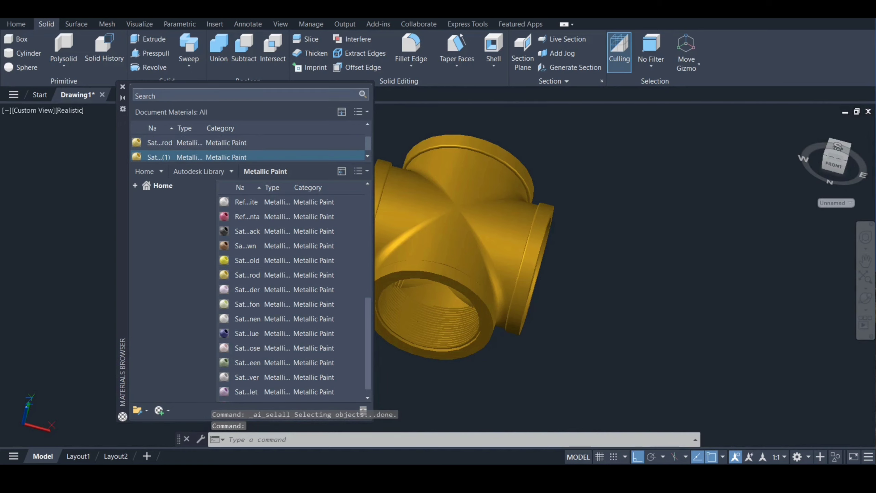
pyautogui.click(122, 86)
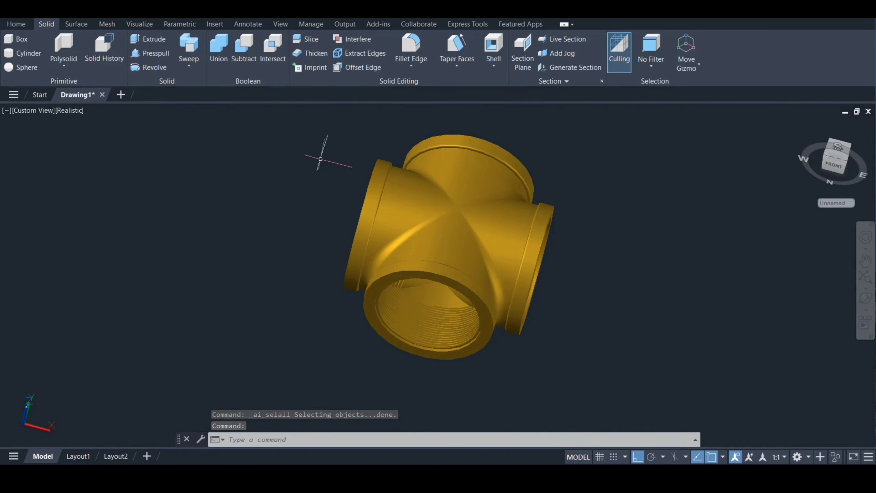
pyautogui.click(16, 24)
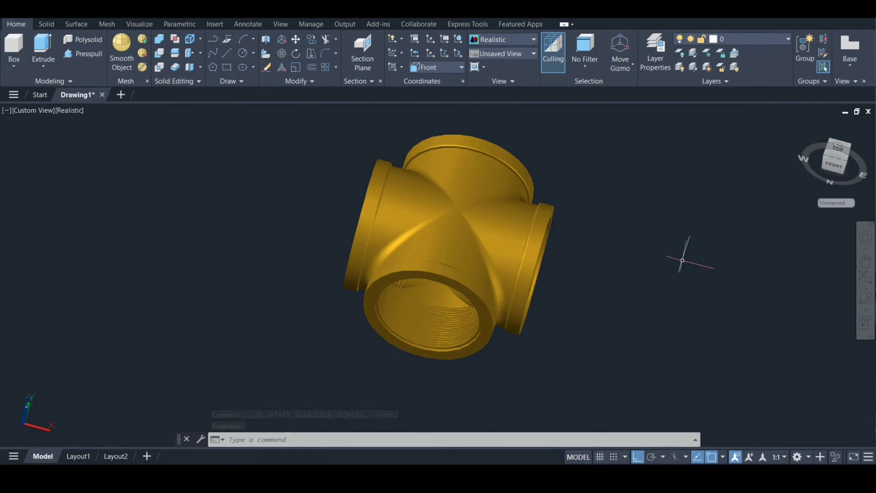
pyautogui.click(865, 299)
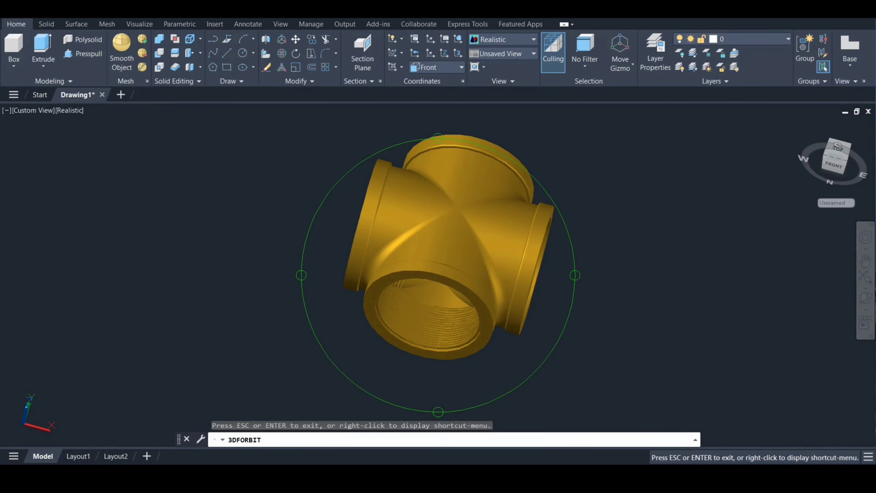
pyautogui.moveTo(428, 311); pyautogui.dragTo(390, 184)
pyautogui.press('Escape')
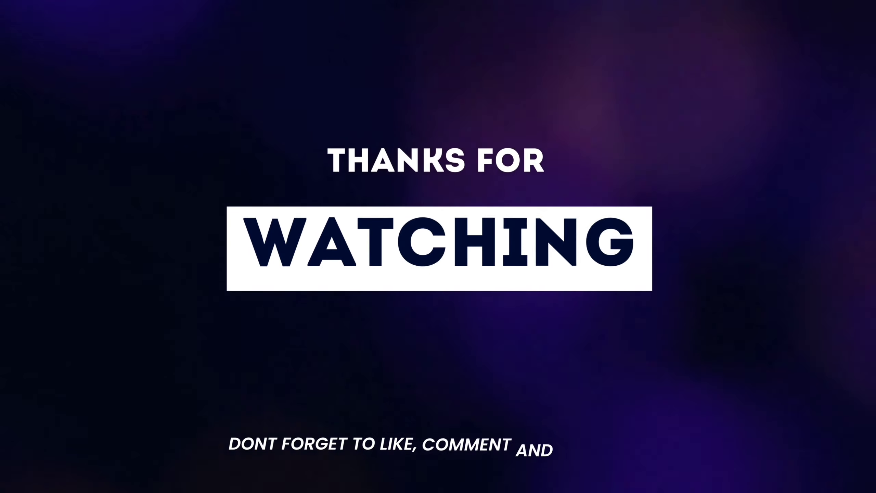